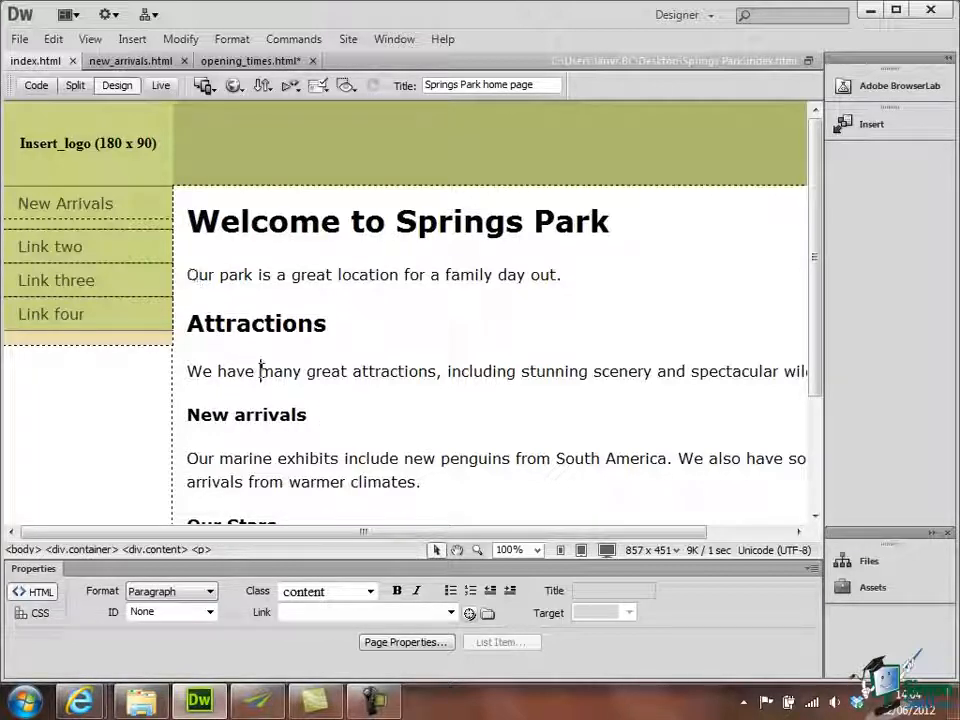
Step: Make the word "many" bold in the paragraph under the Attractions heading
{"action": "left_click_drag", "start_coordinate": [261, 371], "coordinate": [303, 372]}
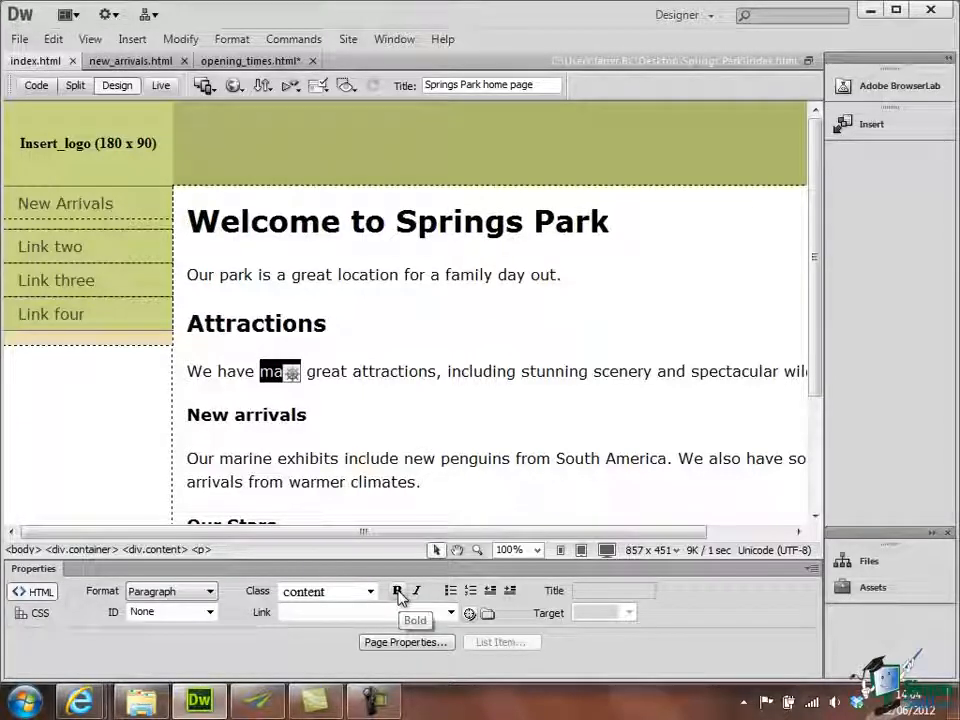
{"action": "left_click", "coordinate": [397, 591]}
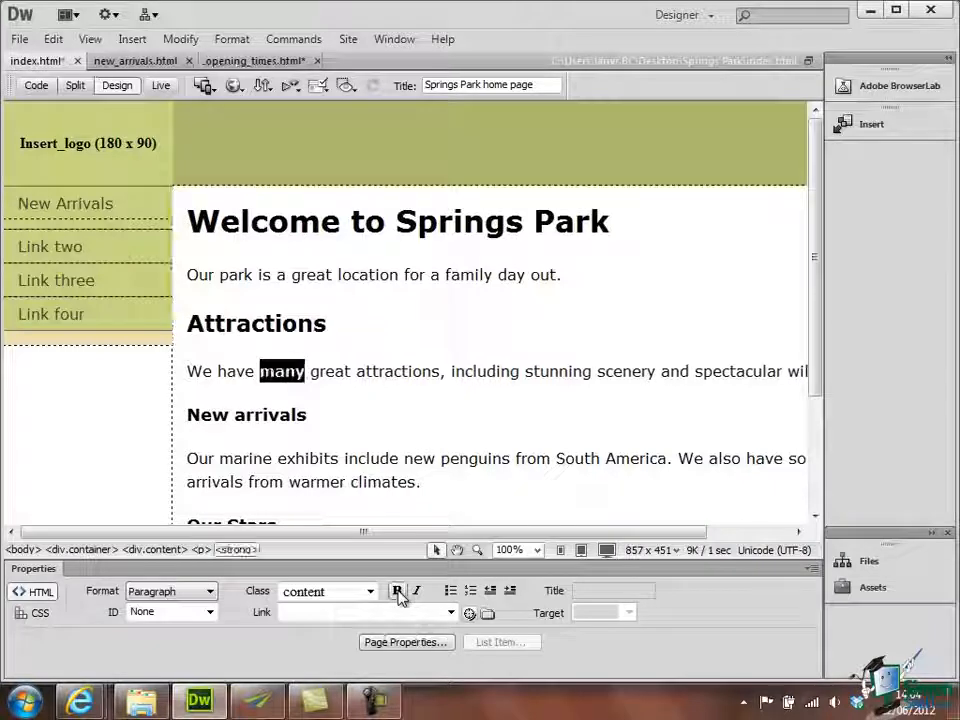
{"action": "left_click", "coordinate": [499, 417]}
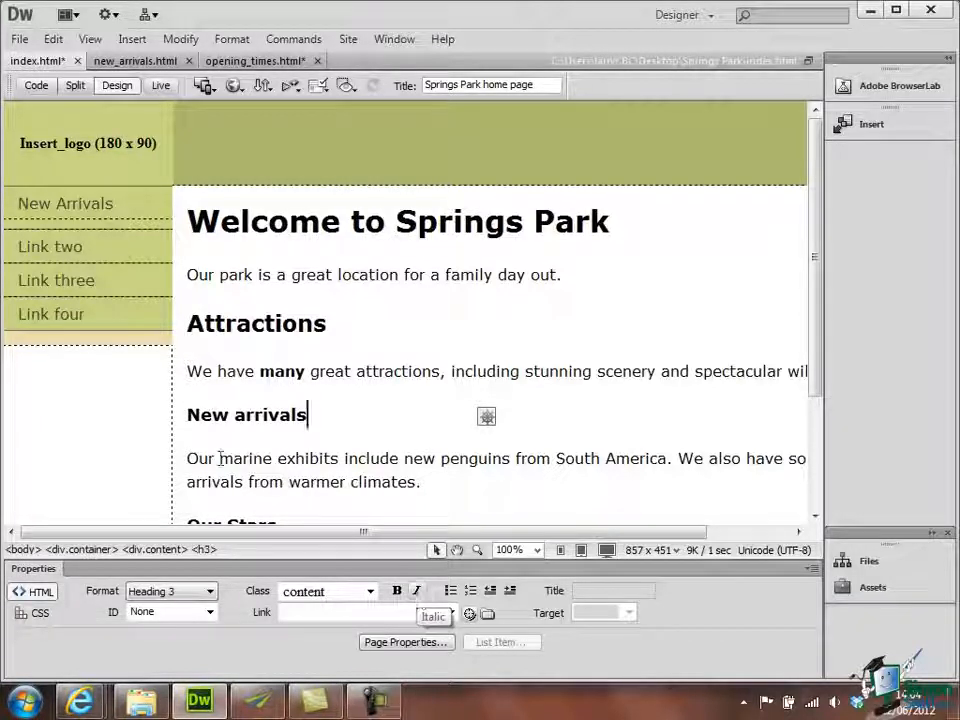
Step: Italicise the whole "New arrivals" heading
{"action": "left_click", "coordinate": [188, 414]}
{"action": "left_click_drag", "start_coordinate": [188, 414], "coordinate": [307, 417]}
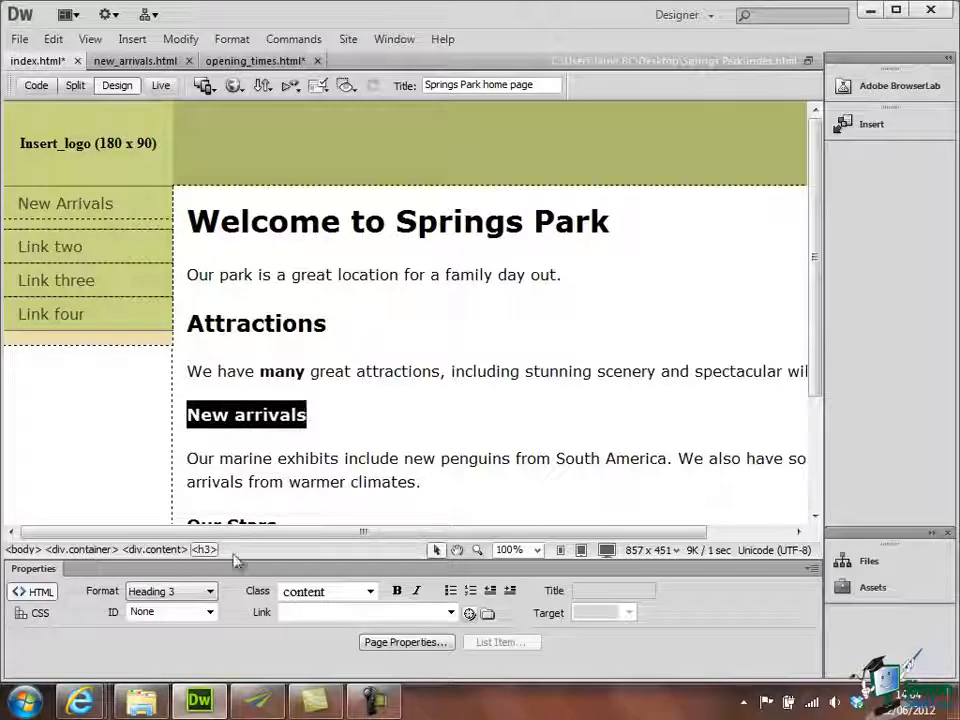
{"action": "left_click", "coordinate": [418, 591]}
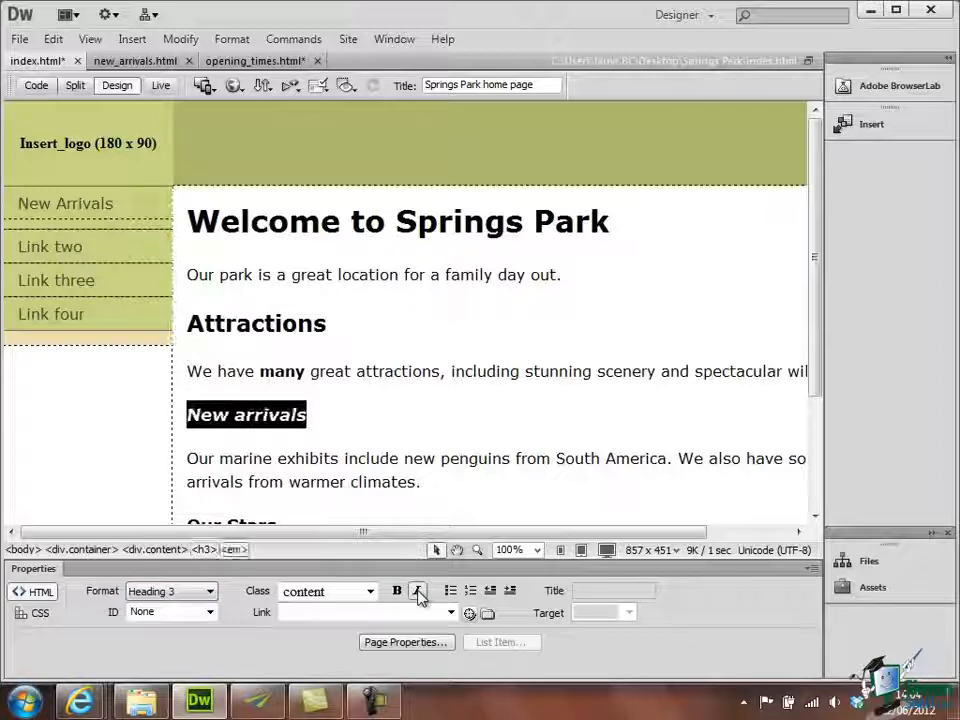
Step: Examine the tags and formatting applied to the bold word "many" and to the "Our Stars" heading
{"action": "left_click", "coordinate": [815, 516]}
{"action": "left_click", "coordinate": [815, 516]}
{"action": "left_click", "coordinate": [815, 516]}
{"action": "left_click", "coordinate": [815, 516]}
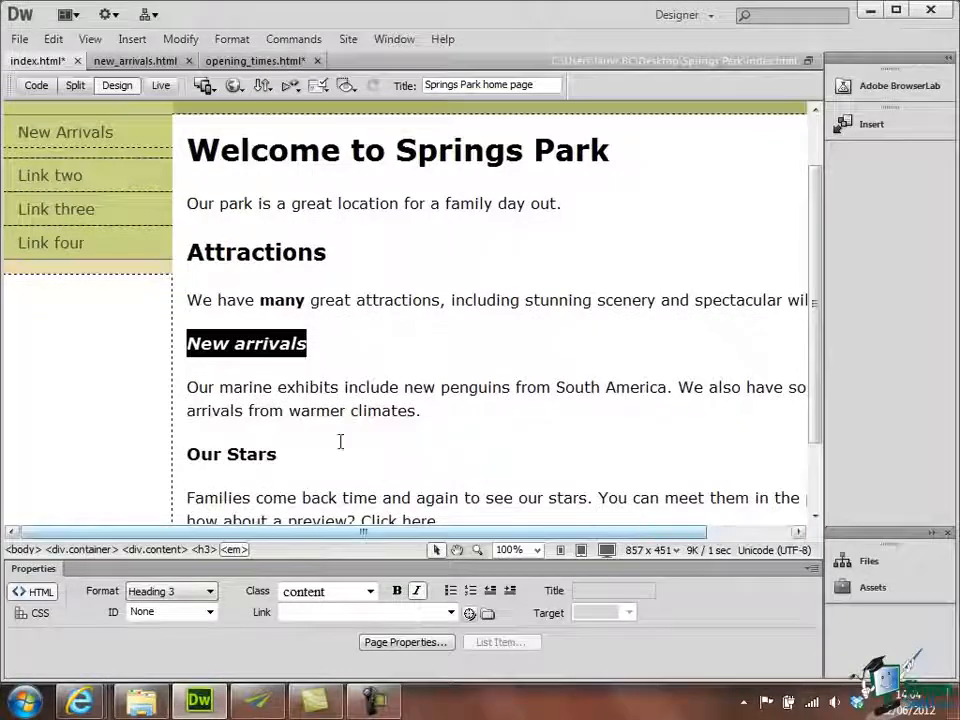
{"action": "left_click", "coordinate": [276, 296]}
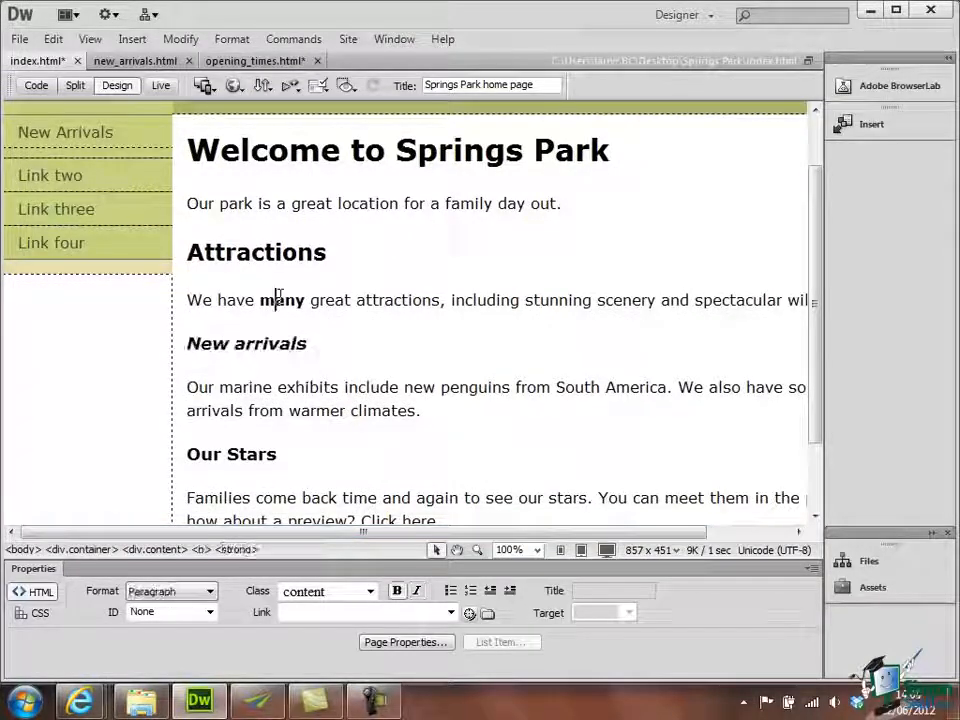
{"action": "left_click", "coordinate": [263, 297]}
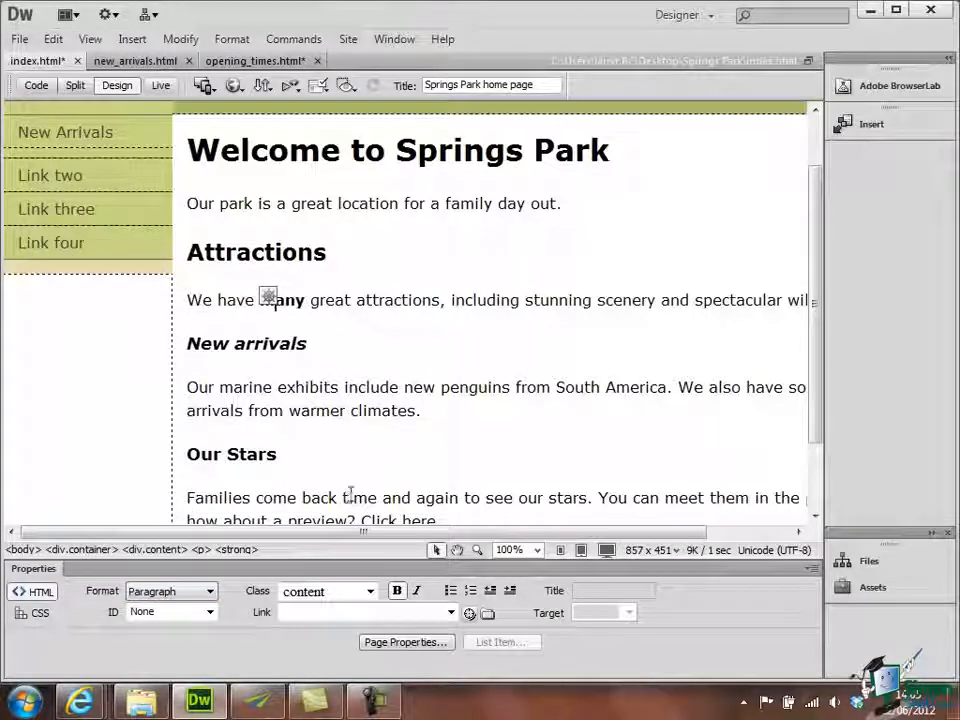
{"action": "left_click", "coordinate": [817, 517]}
{"action": "left_click", "coordinate": [192, 437]}
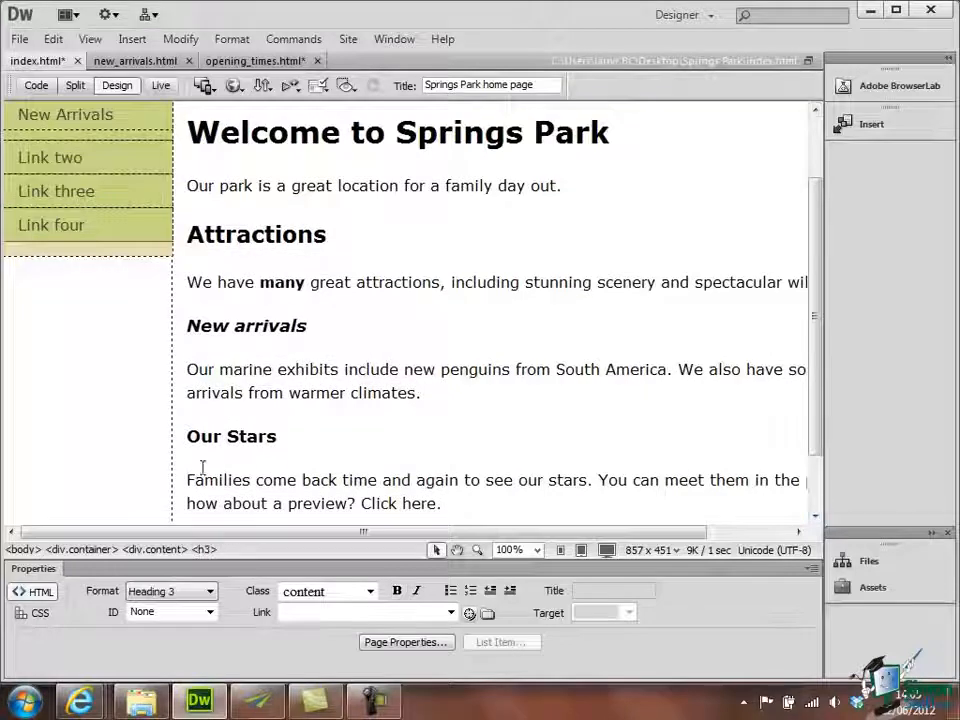
{"action": "left_click", "coordinate": [281, 437]}
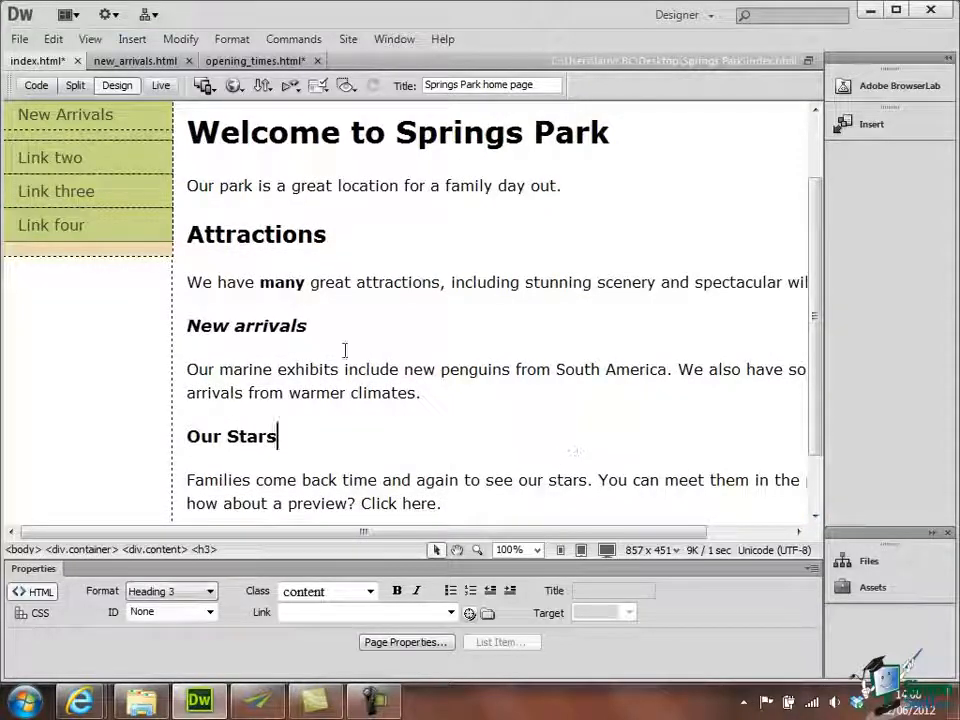
Step: Change the "New arrivals" heading to the Paragraph format
{"action": "left_click", "coordinate": [307, 326]}
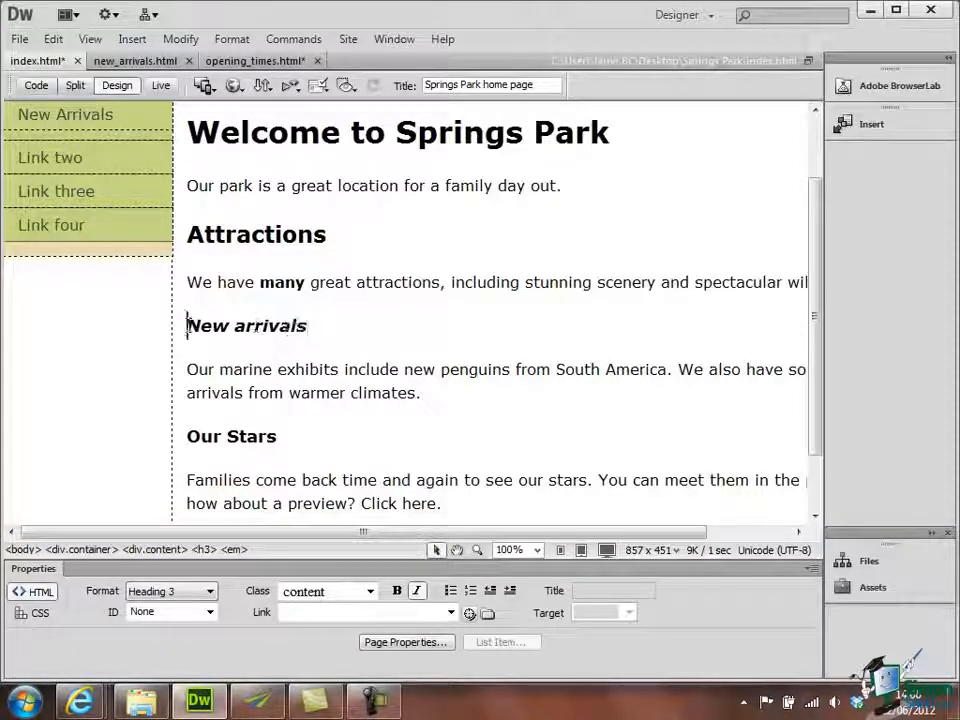
{"action": "left_click_drag", "start_coordinate": [188, 325], "coordinate": [306, 328]}
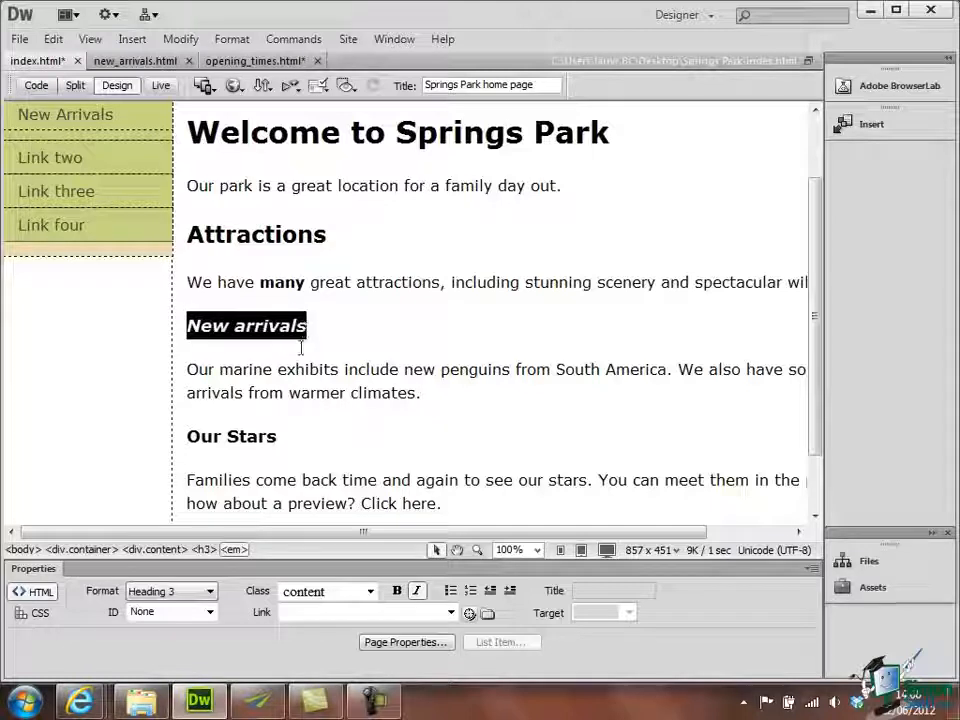
{"action": "left_click", "coordinate": [210, 594]}
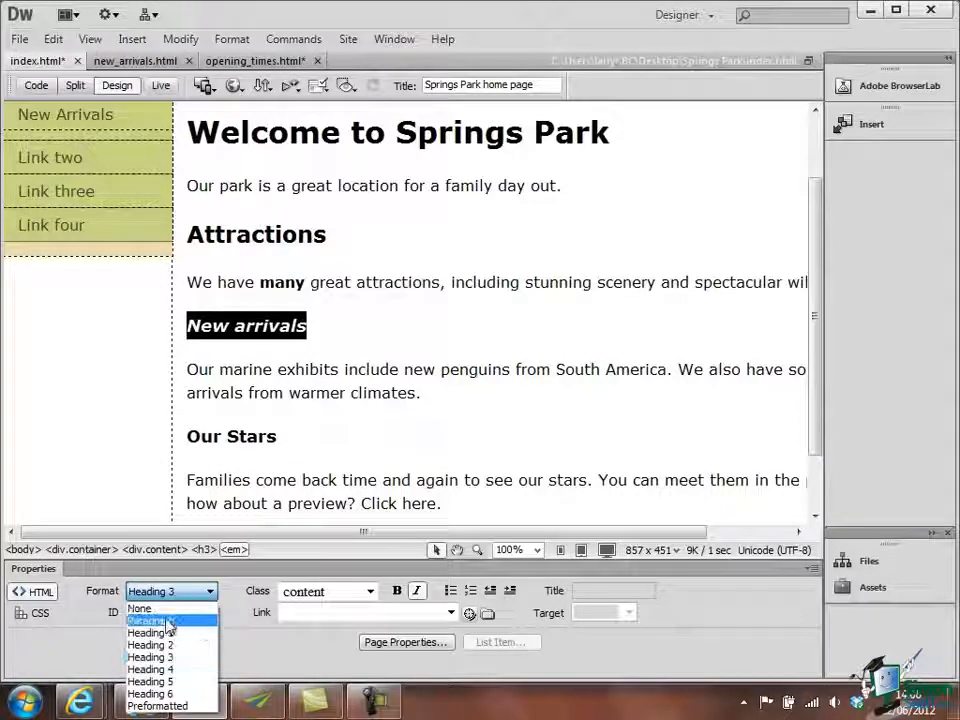
{"action": "left_click", "coordinate": [168, 622]}
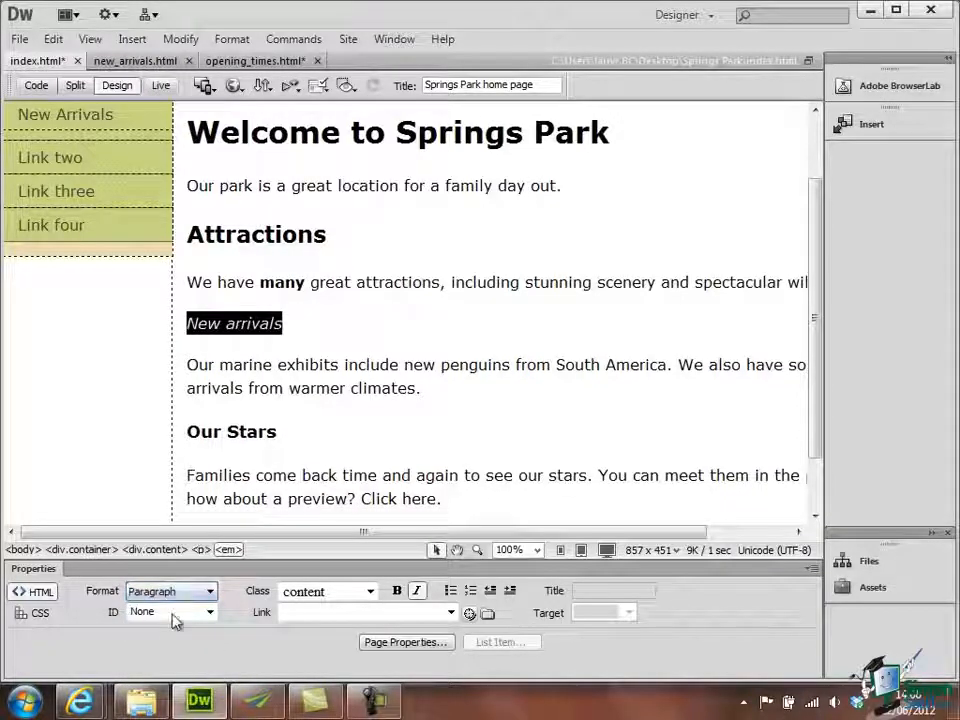
Step: Set the "New arrivals" line back to the Heading 3 format
{"action": "left_click", "coordinate": [307, 328]}
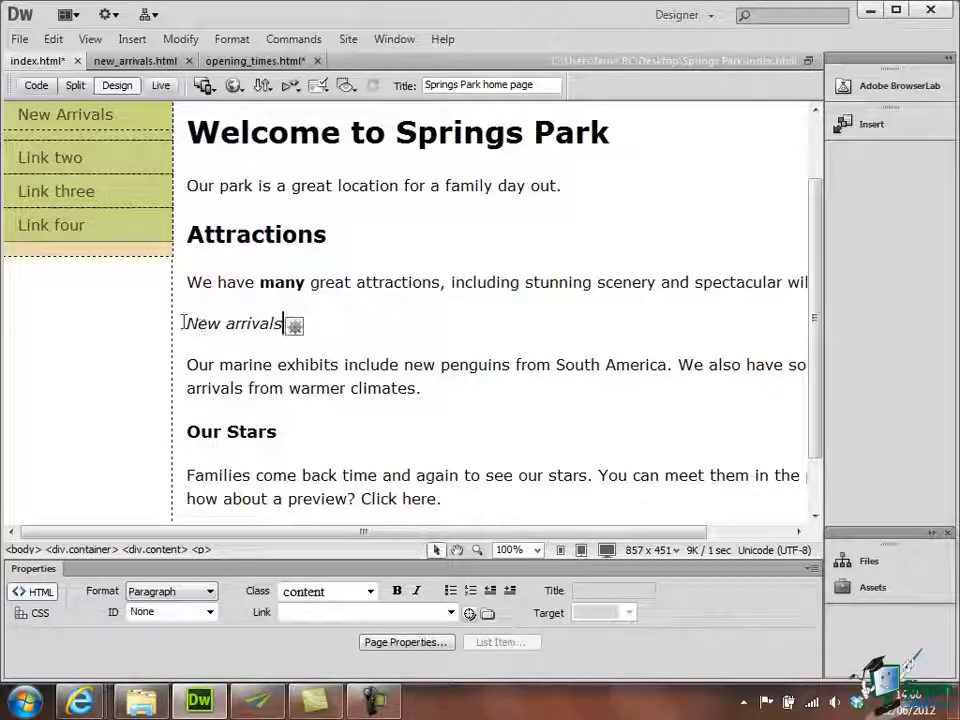
{"action": "left_click_drag", "start_coordinate": [184, 322], "coordinate": [287, 322]}
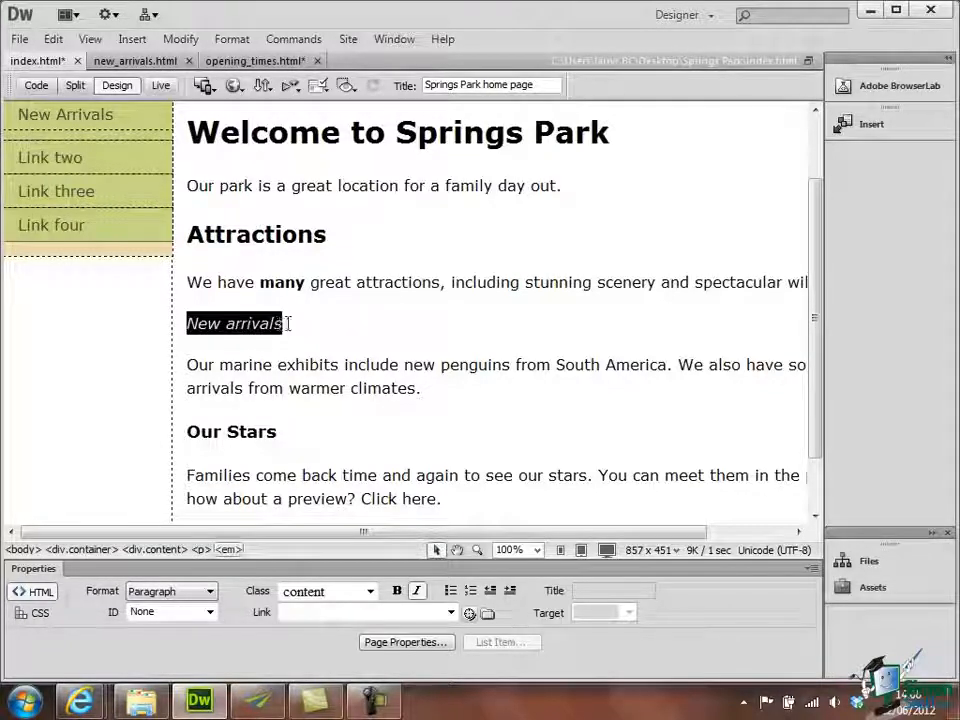
{"action": "left_click", "coordinate": [209, 592]}
{"action": "left_click", "coordinate": [168, 660]}
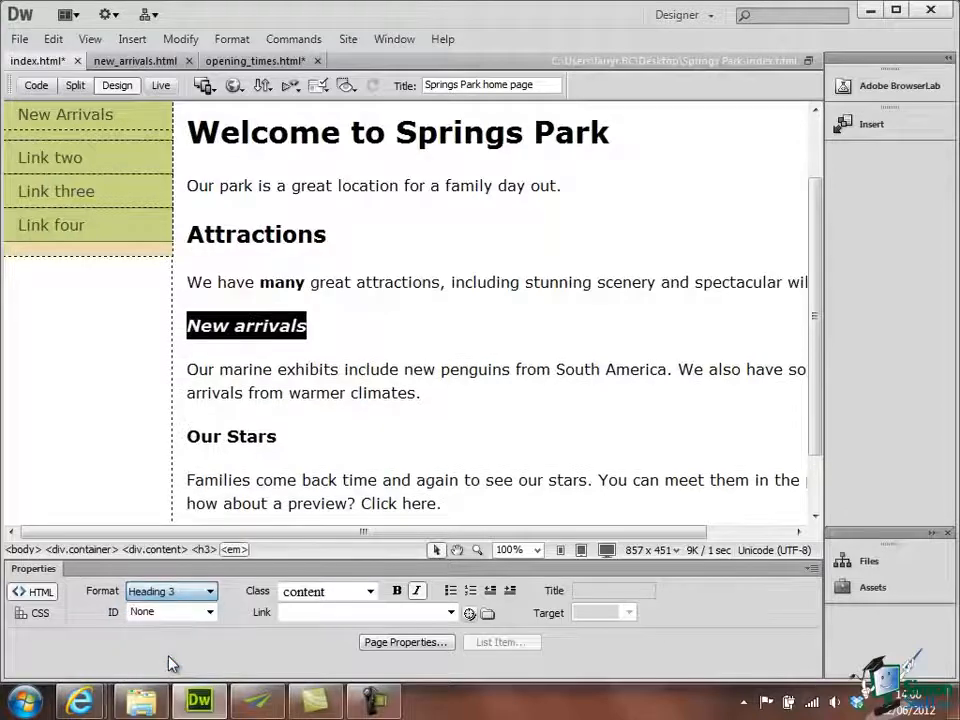
{"action": "left_click", "coordinate": [577, 363]}
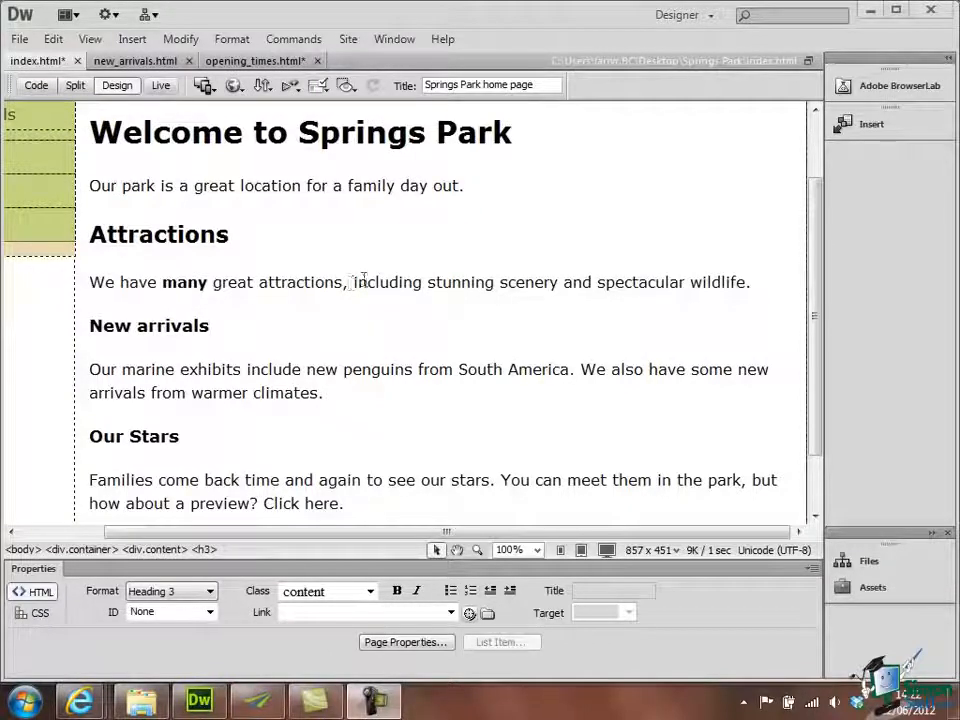
Step: Bring up the Code Navigator for the paragraph under Attractions, disable its indicator and dismiss it
{"action": "left_click", "coordinate": [105, 281]}
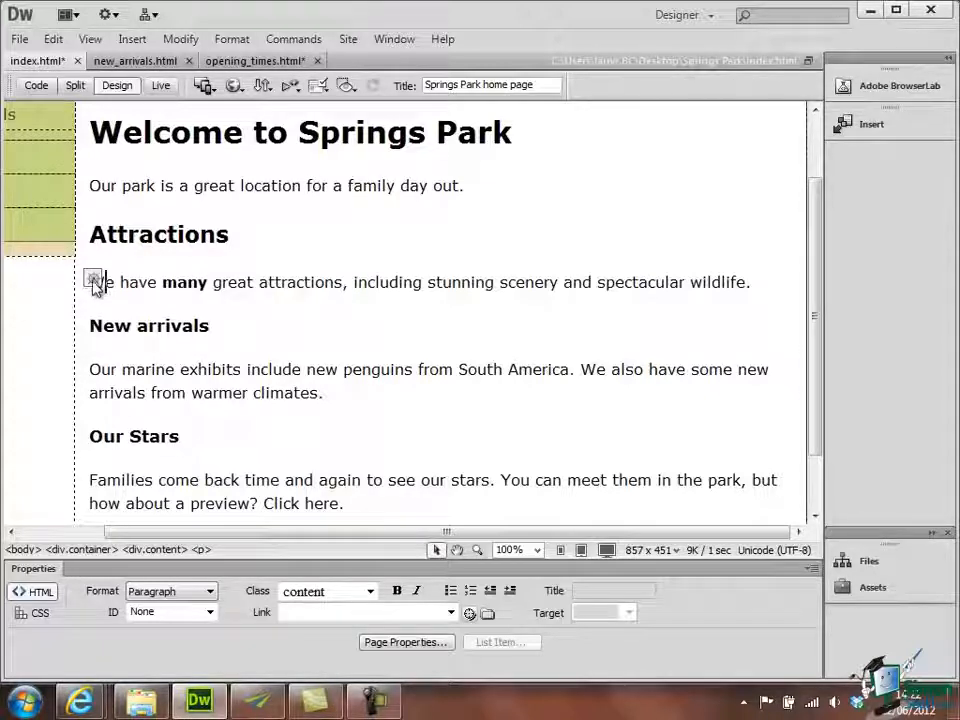
{"action": "left_click", "coordinate": [90, 39]}
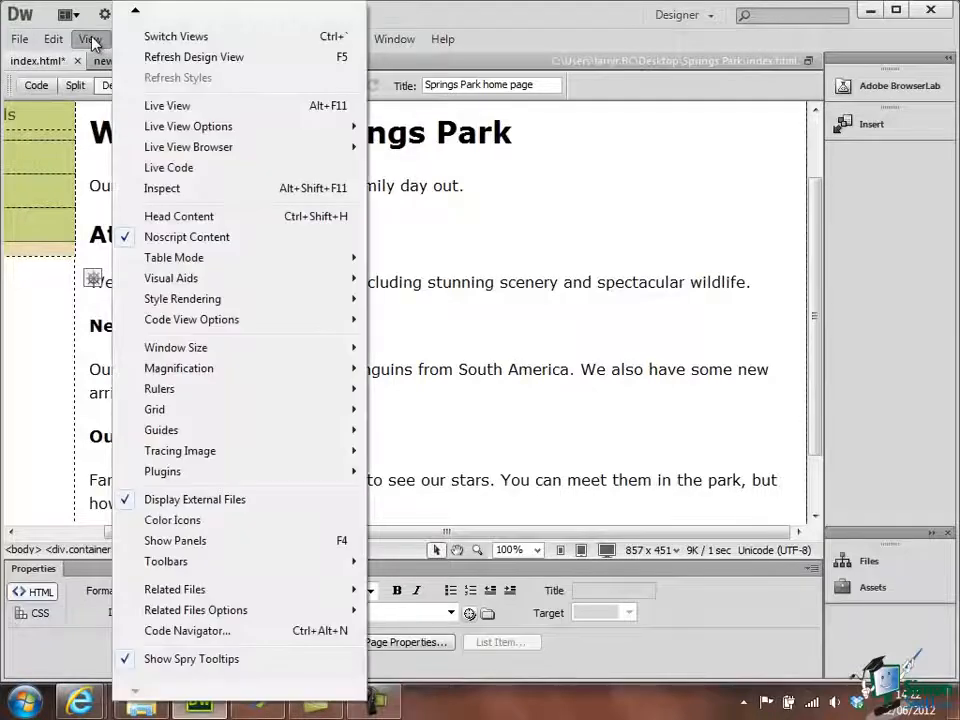
{"action": "left_click", "coordinate": [184, 633]}
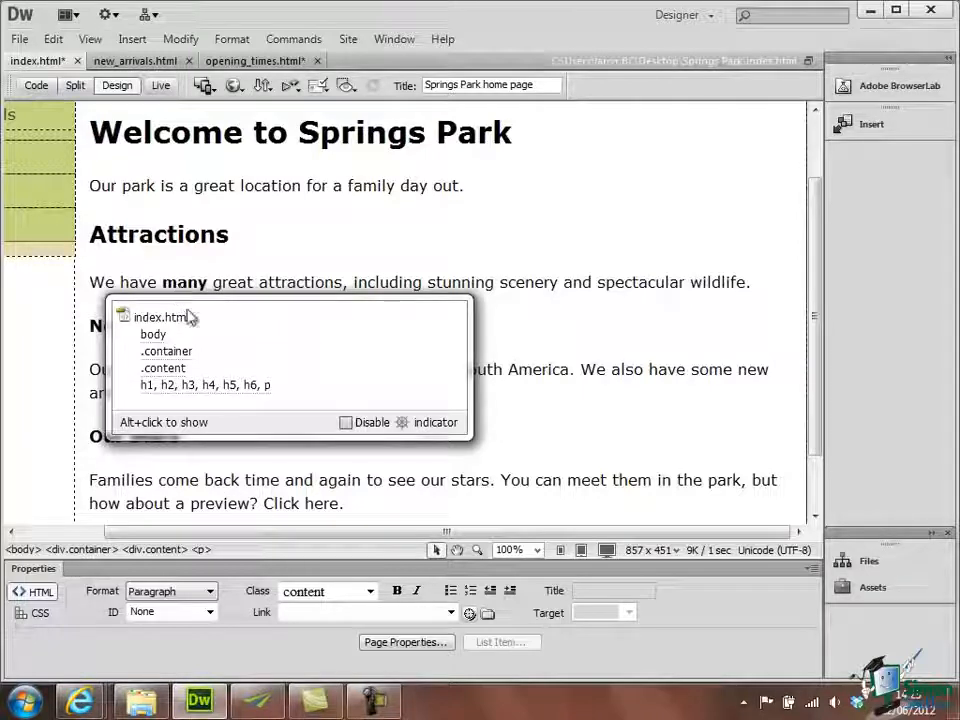
{"action": "left_click", "coordinate": [346, 423]}
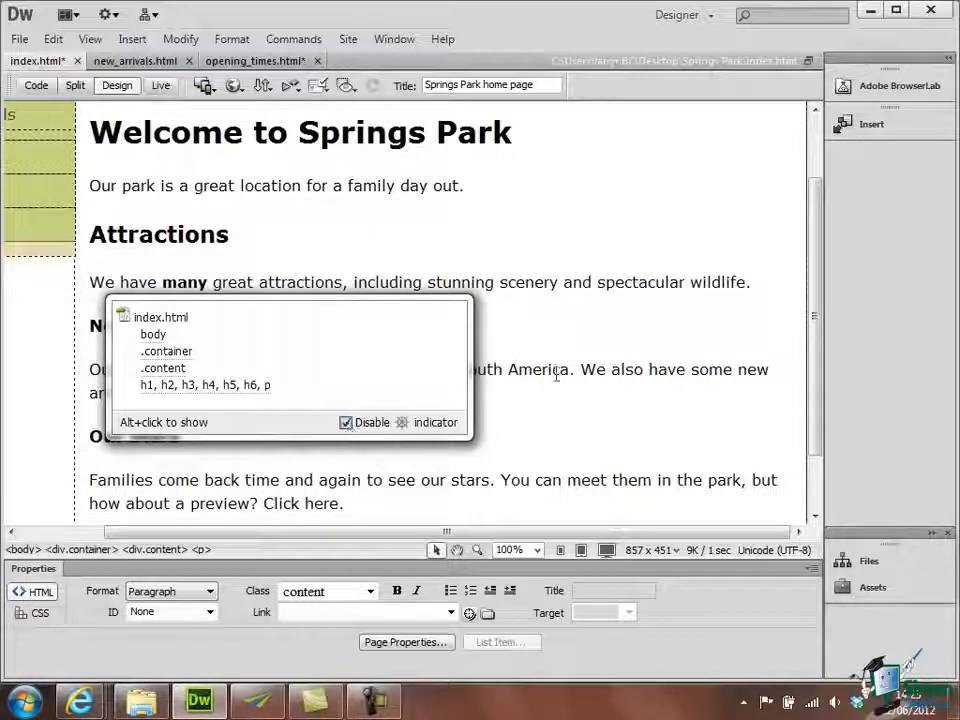
{"action": "left_click", "coordinate": [550, 330]}
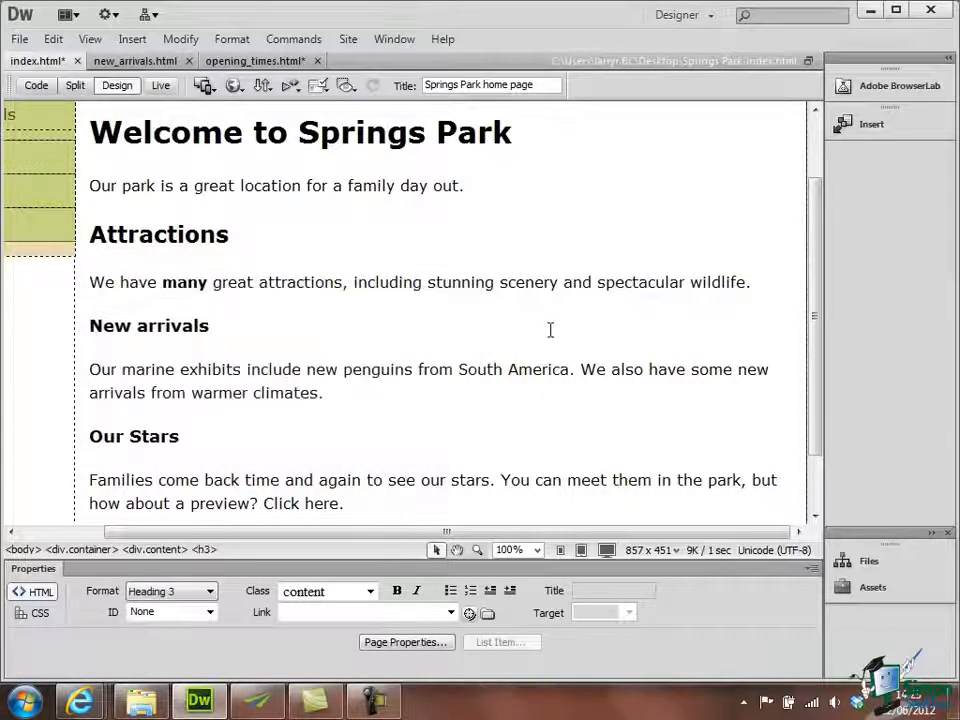
Step: Check the tags of the paragraph under Attractions and of its bold word "many"
{"action": "left_click", "coordinate": [439, 281]}
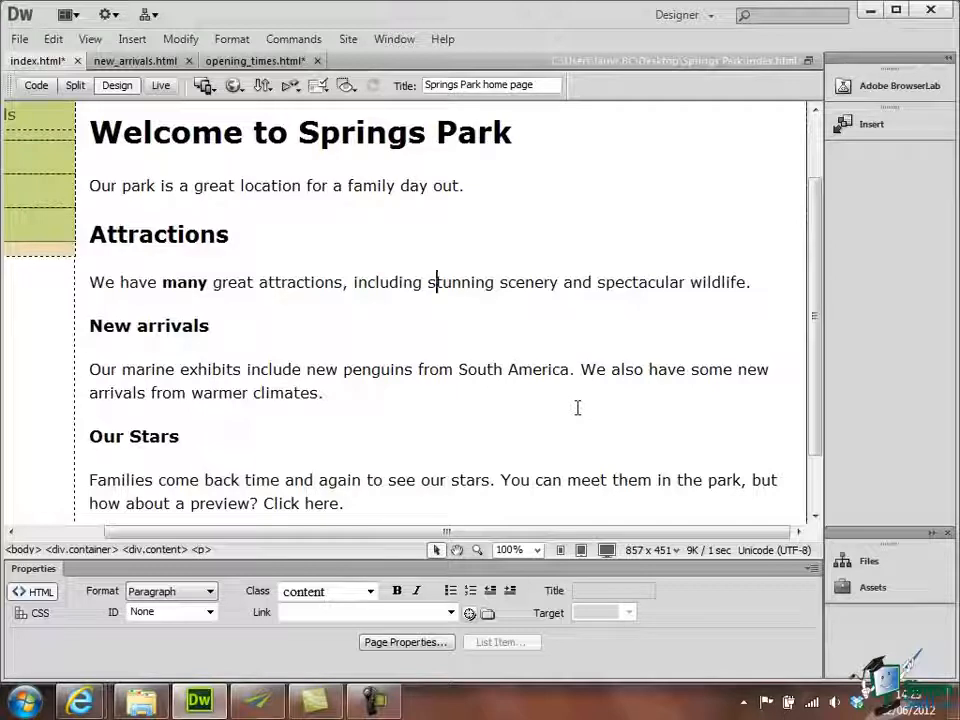
{"action": "left_click", "coordinate": [105, 281]}
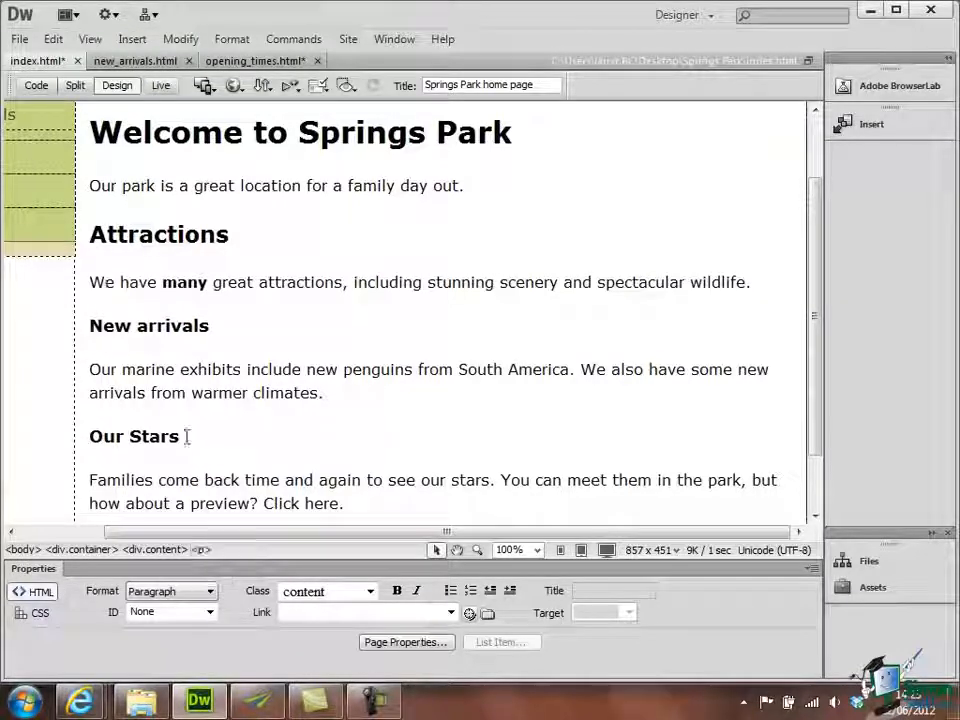
{"action": "left_click", "coordinate": [191, 284]}
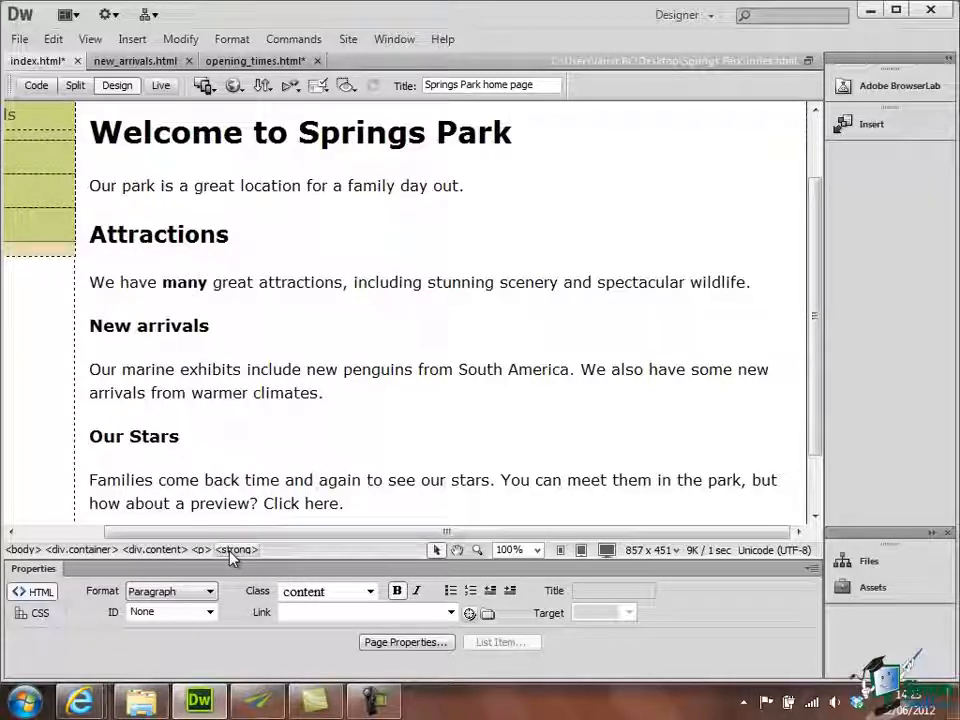
{"action": "left_click", "coordinate": [76, 86]}
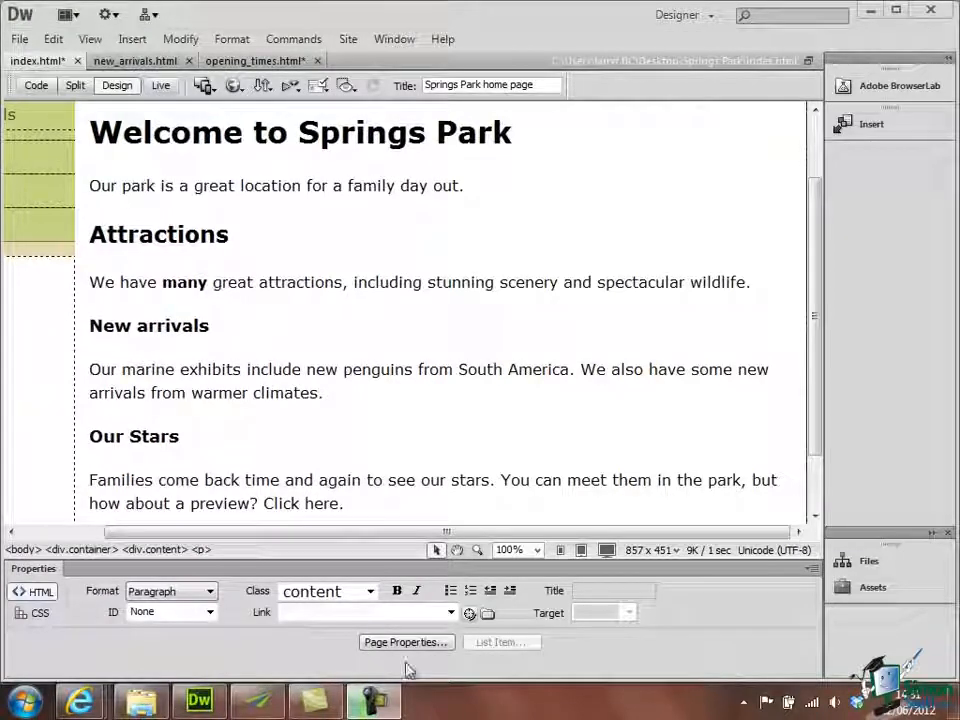
Step: View the CSS properties of the paragraph under Attractions, such as its targeted rule and font, and return to the HTML properties
{"action": "left_click", "coordinate": [38, 614]}
{"action": "left_click", "coordinate": [251, 612]}
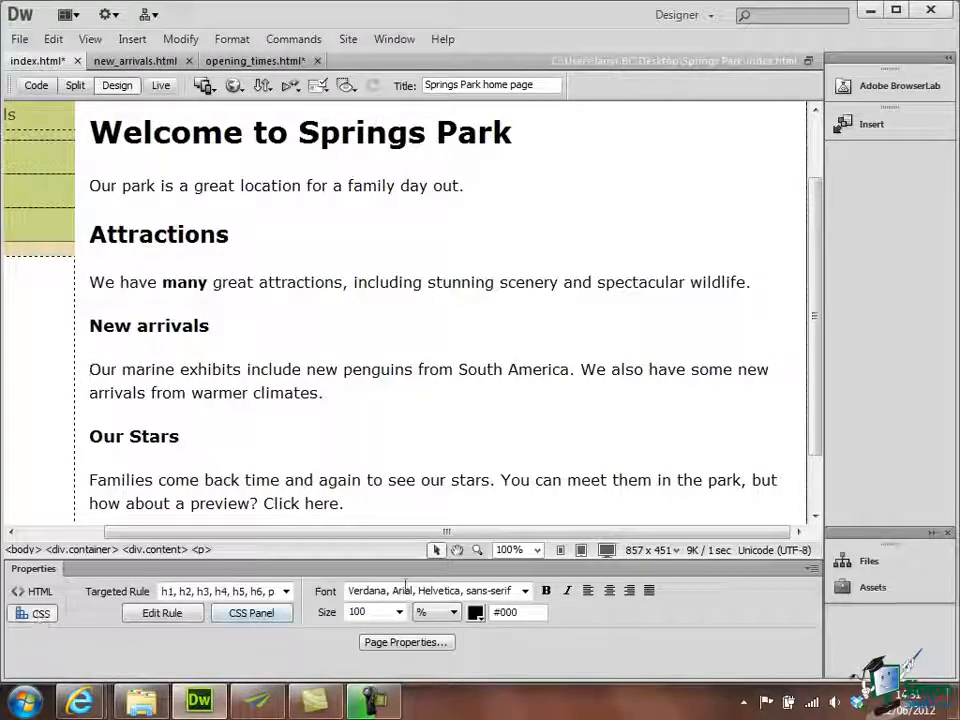
{"action": "left_click", "coordinate": [22, 594]}
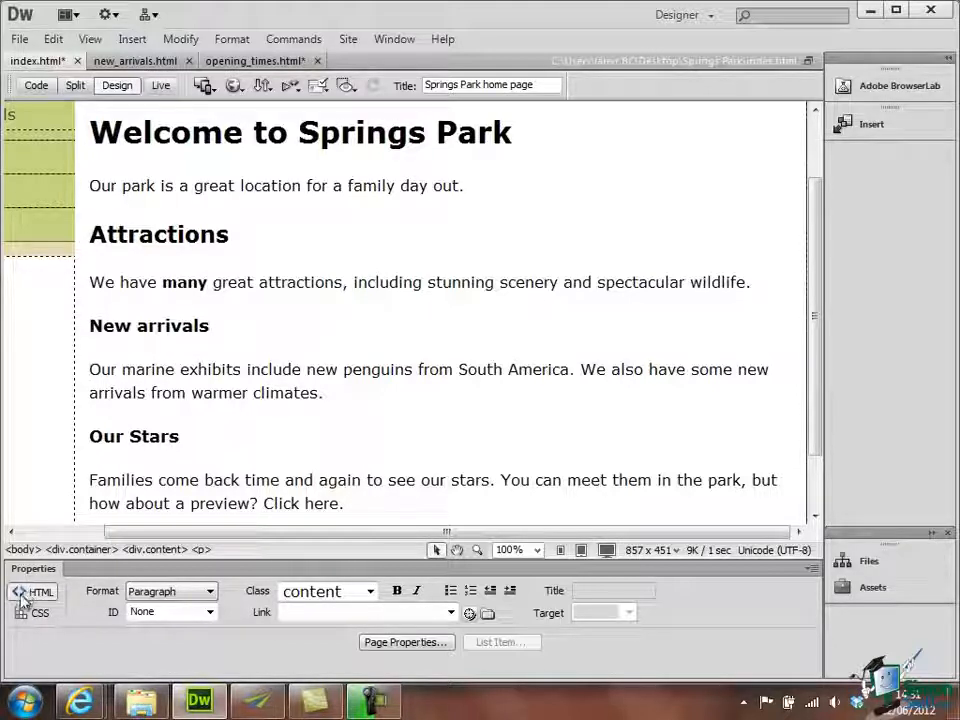
Step: Centre-align the "Attractions" heading
{"action": "left_click", "coordinate": [90, 233]}
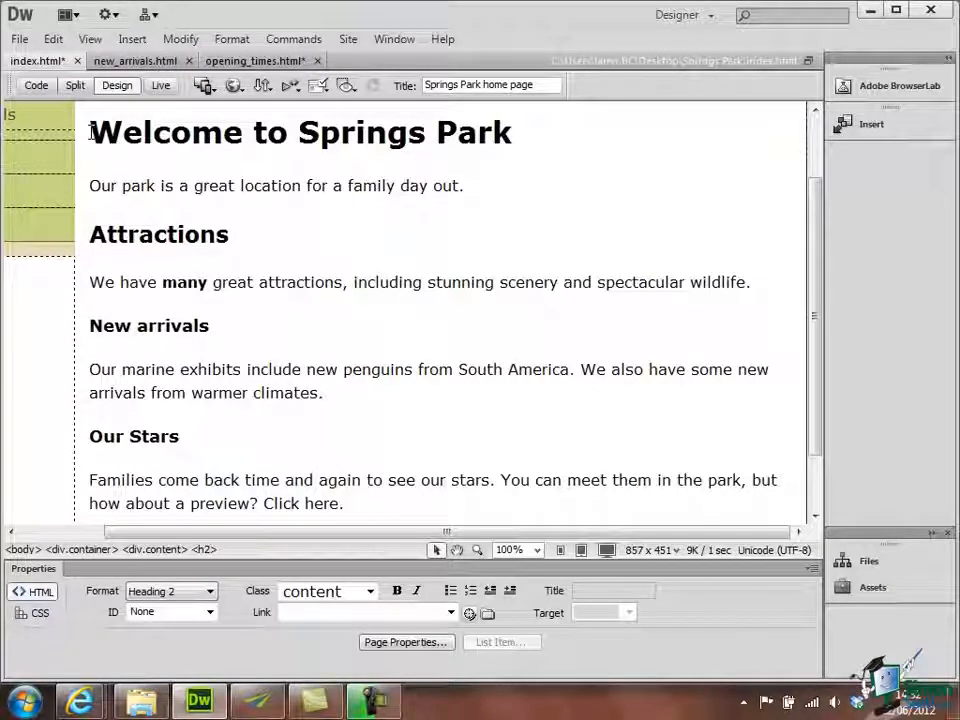
{"action": "left_click", "coordinate": [137, 237]}
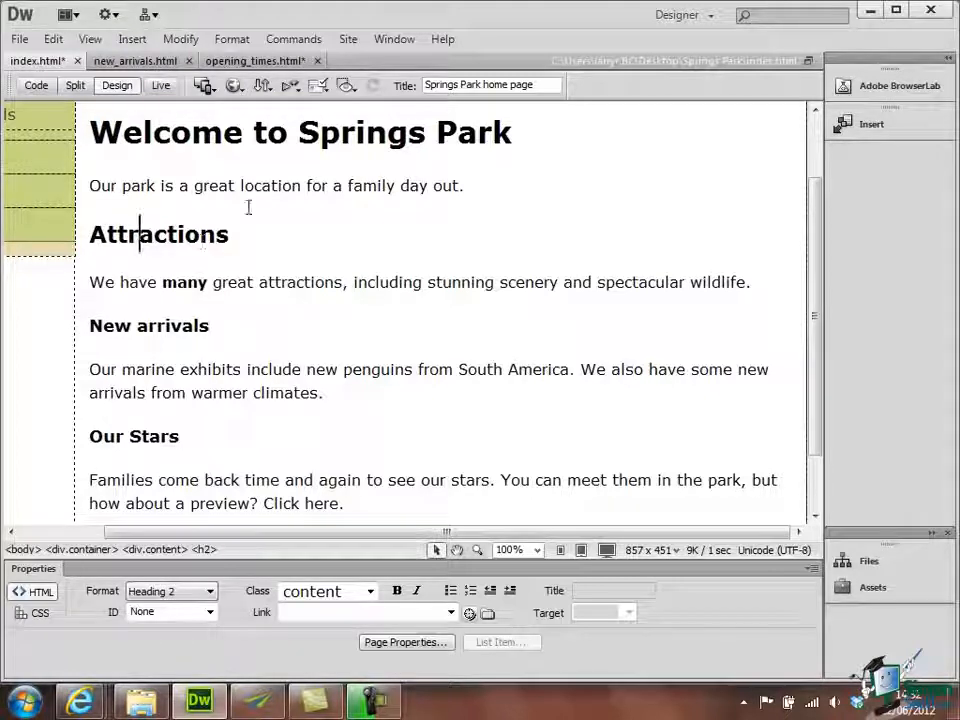
{"action": "left_click", "coordinate": [237, 42]}
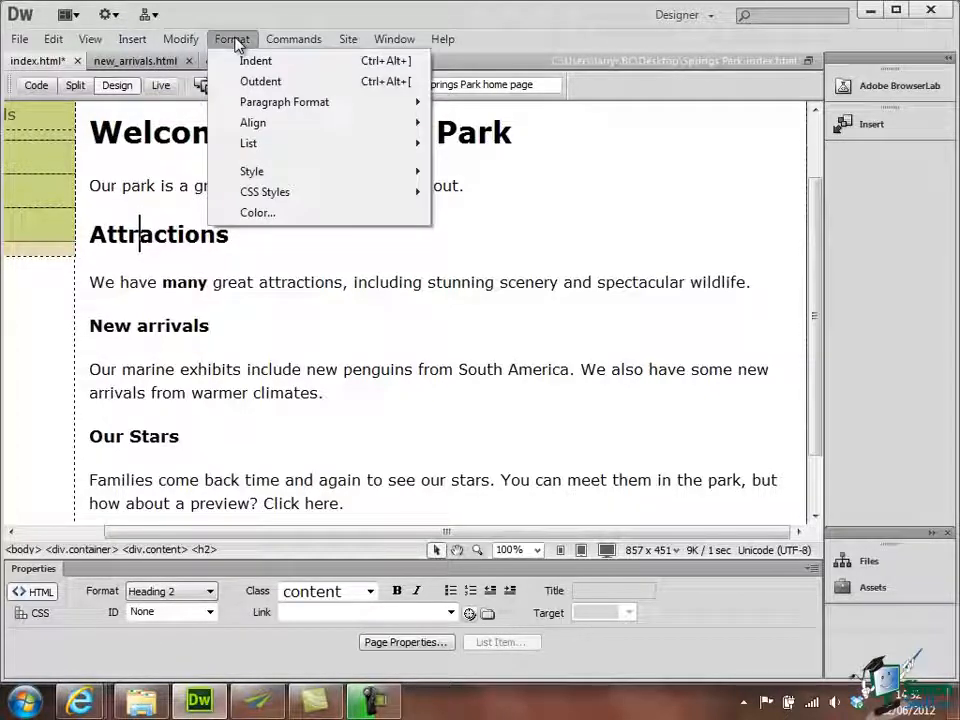
{"action": "mouse_move", "coordinate": [255, 128]}
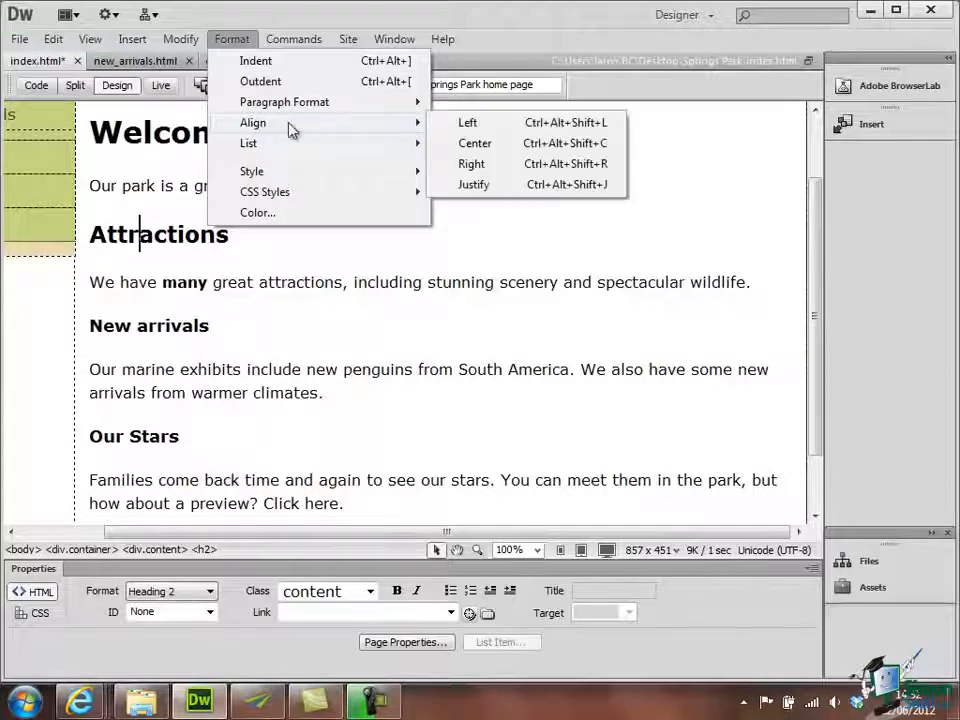
{"action": "left_click", "coordinate": [512, 148]}
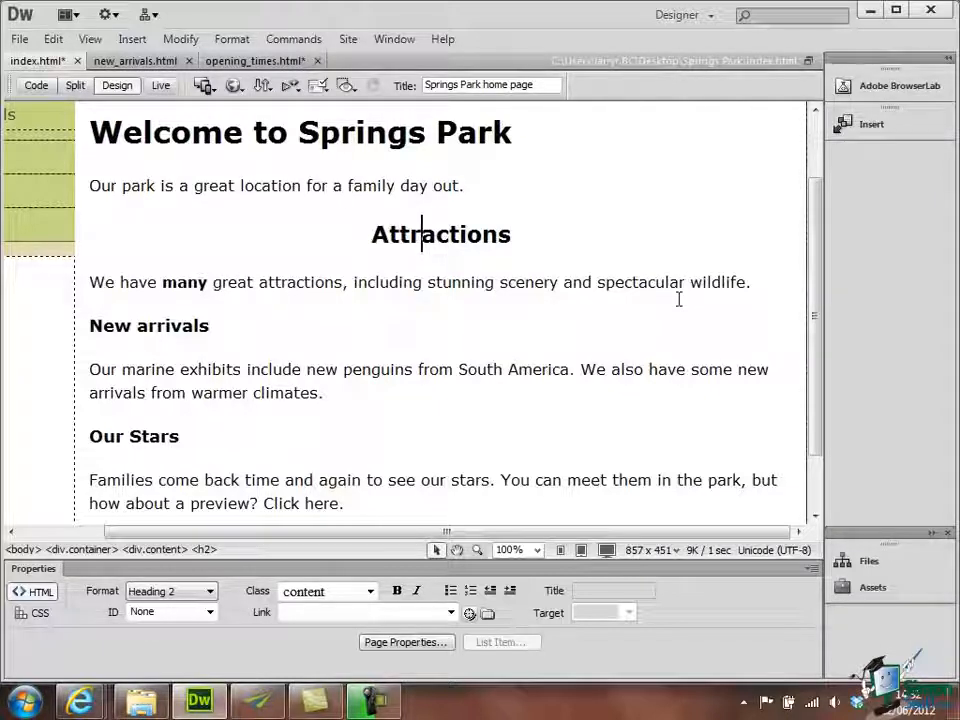
Step: Extend the centred "Attractions" heading to read "Attractions at Springs Park"
{"action": "key", "text": "End"}
{"action": "type", "text": "at "}
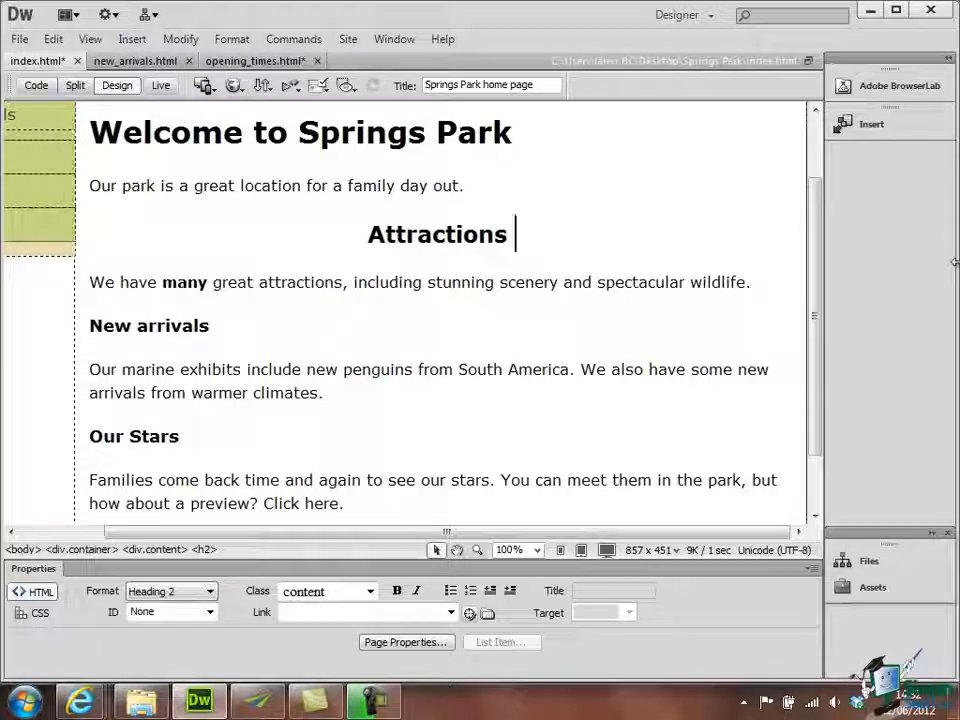
{"action": "type", "text": "Springs"}
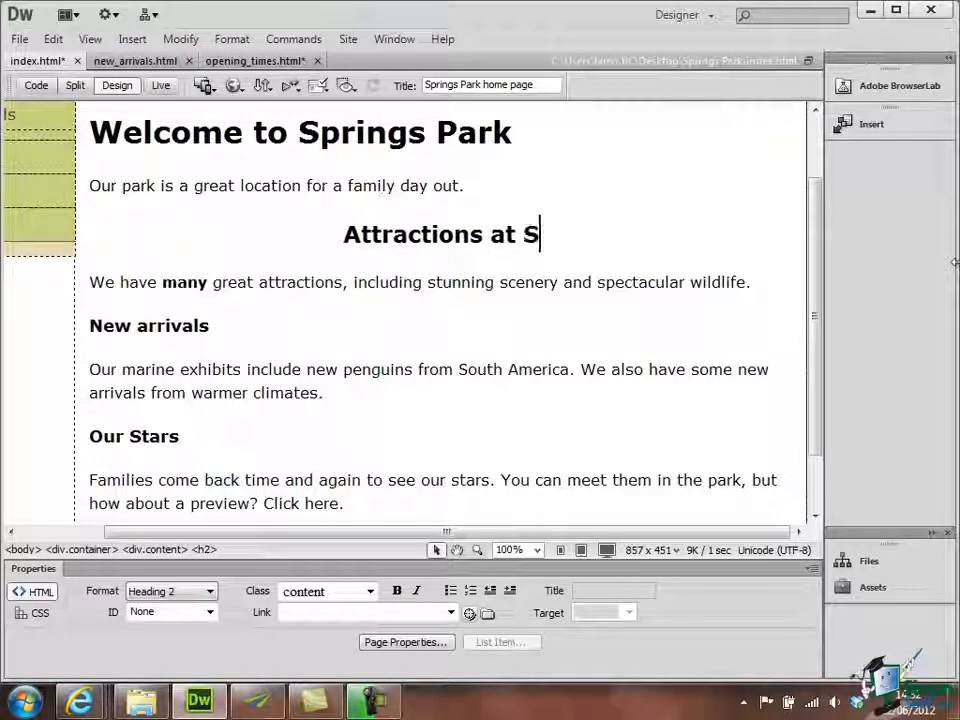
{"action": "type", "text": " Pa"}
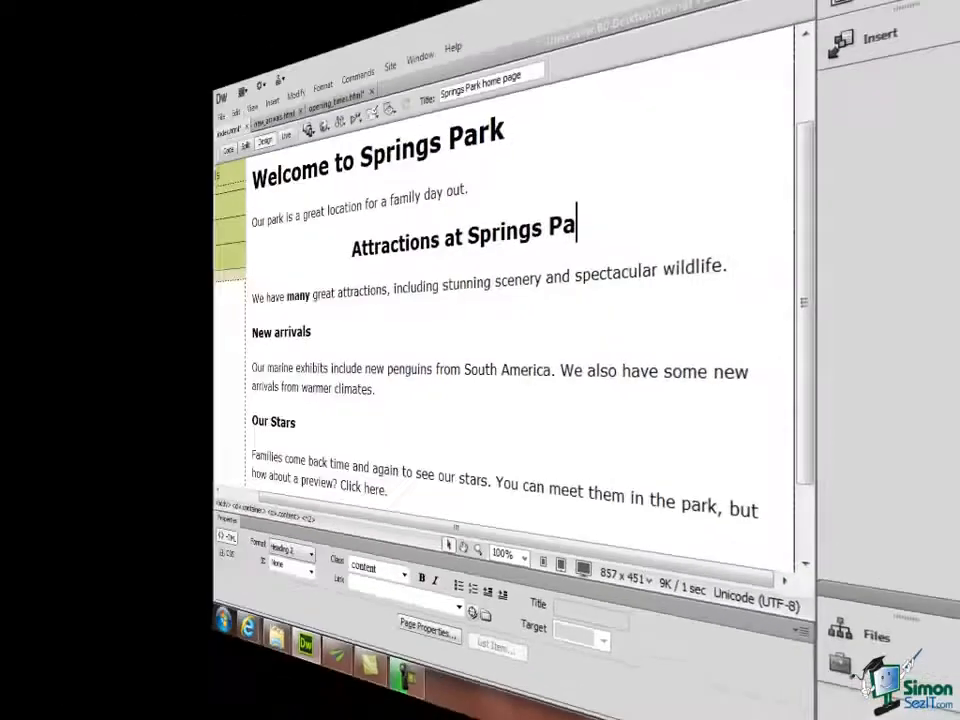
{"action": "type", "text": "rk"}
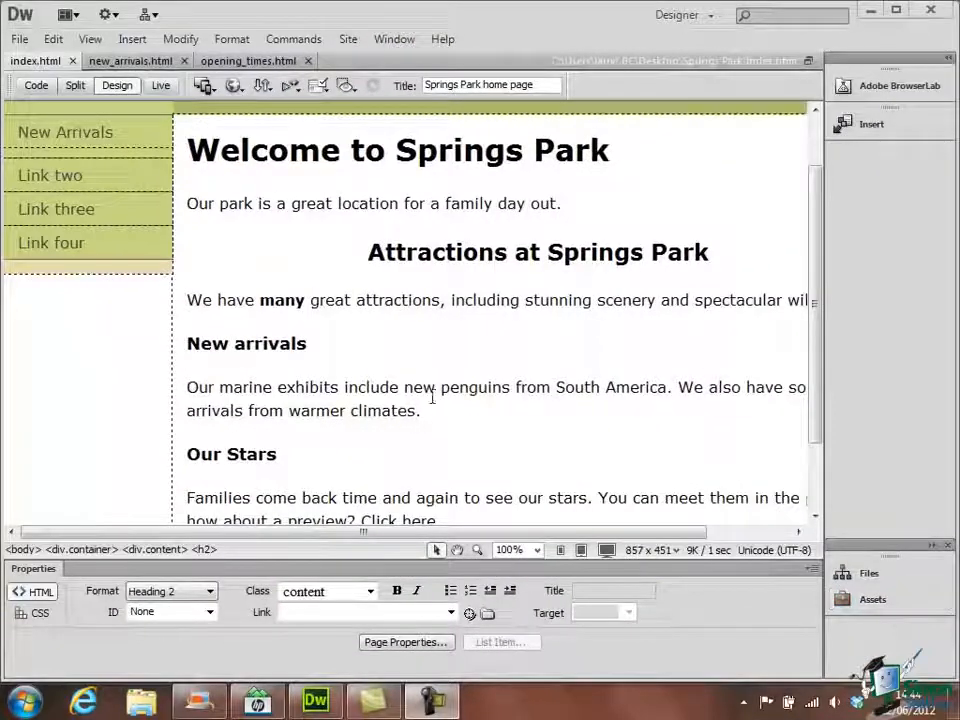
Step: Right-align the marine exhibits paragraph under the "New arrivals" heading
{"action": "left_click", "coordinate": [371, 388]}
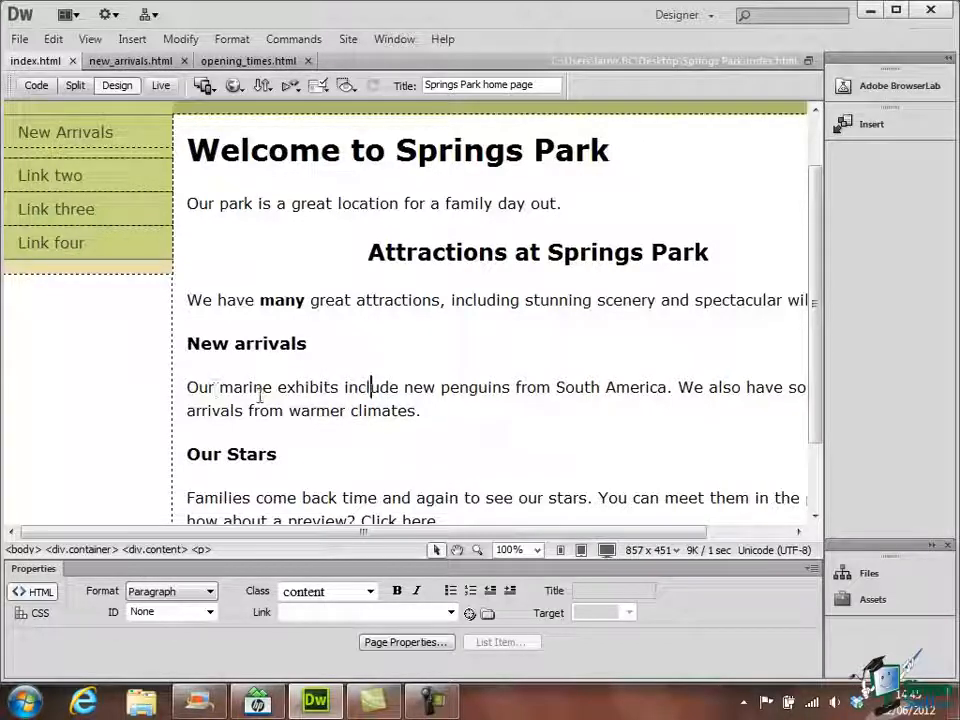
{"action": "left_click", "coordinate": [231, 42]}
{"action": "mouse_move", "coordinate": [249, 128]}
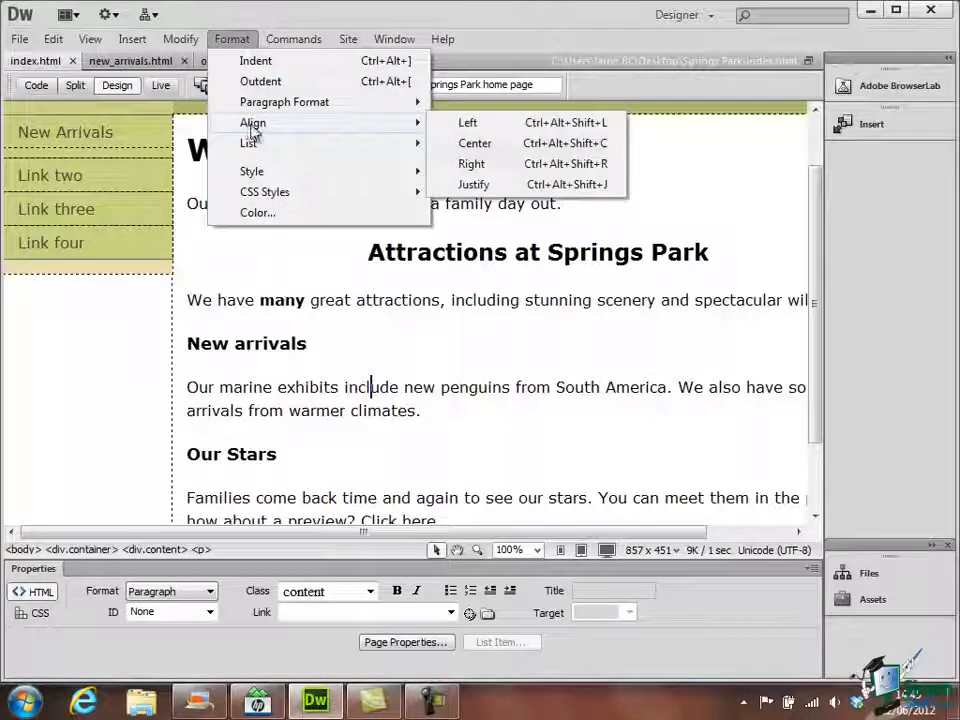
{"action": "left_click", "coordinate": [519, 164]}
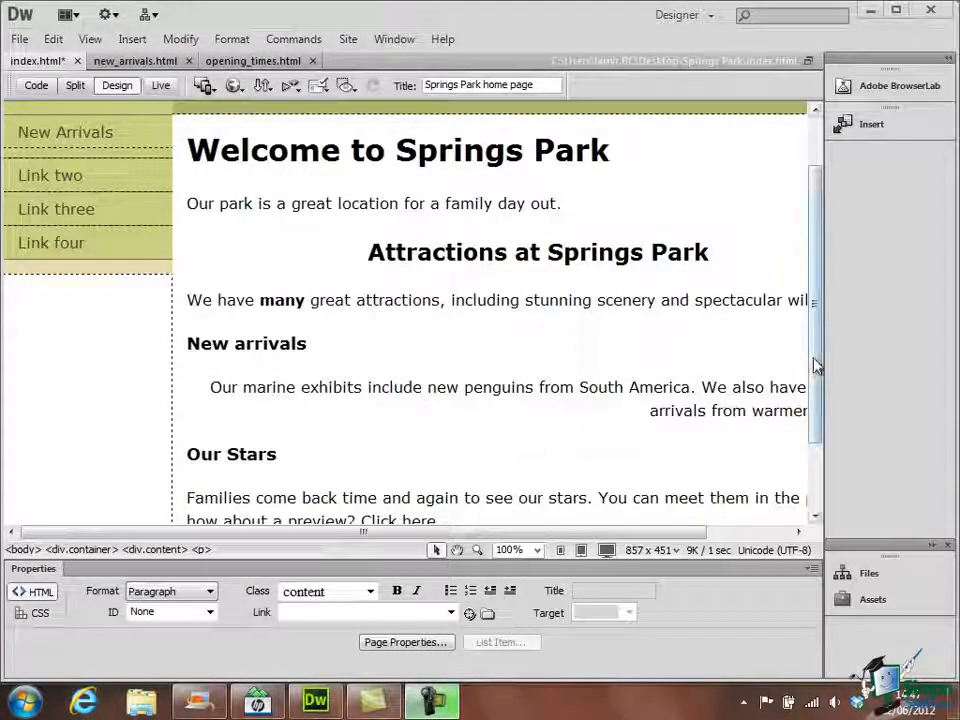
Step: Add a paragraph reading "Join us today!" below the family day out sentence, followed by an empty paragraph
{"action": "left_click_drag", "start_coordinate": [814, 364], "coordinate": [817, 435]}
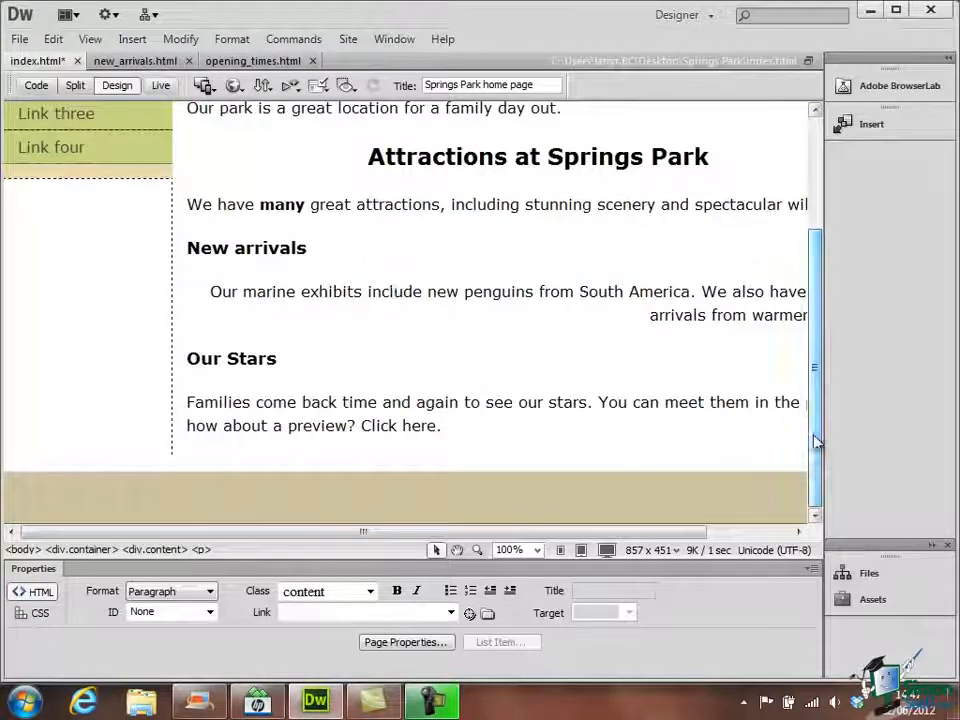
{"action": "left_click", "coordinate": [815, 112]}
{"action": "left_click", "coordinate": [815, 112]}
{"action": "left_click", "coordinate": [815, 112]}
{"action": "left_click", "coordinate": [815, 112]}
{"action": "left_click", "coordinate": [815, 112]}
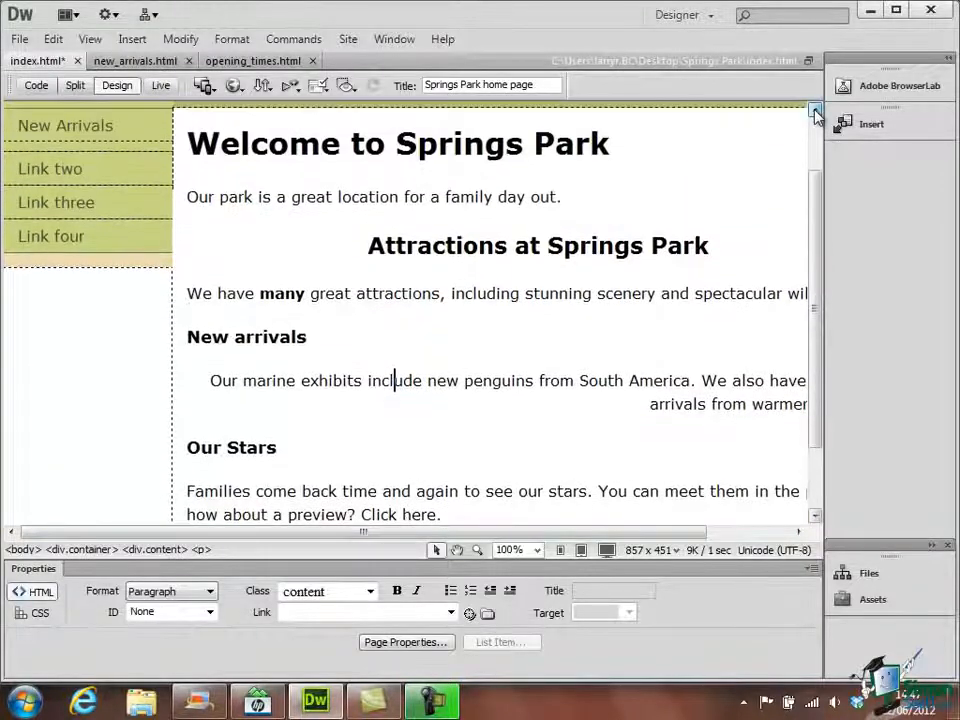
{"action": "left_click", "coordinate": [815, 112]}
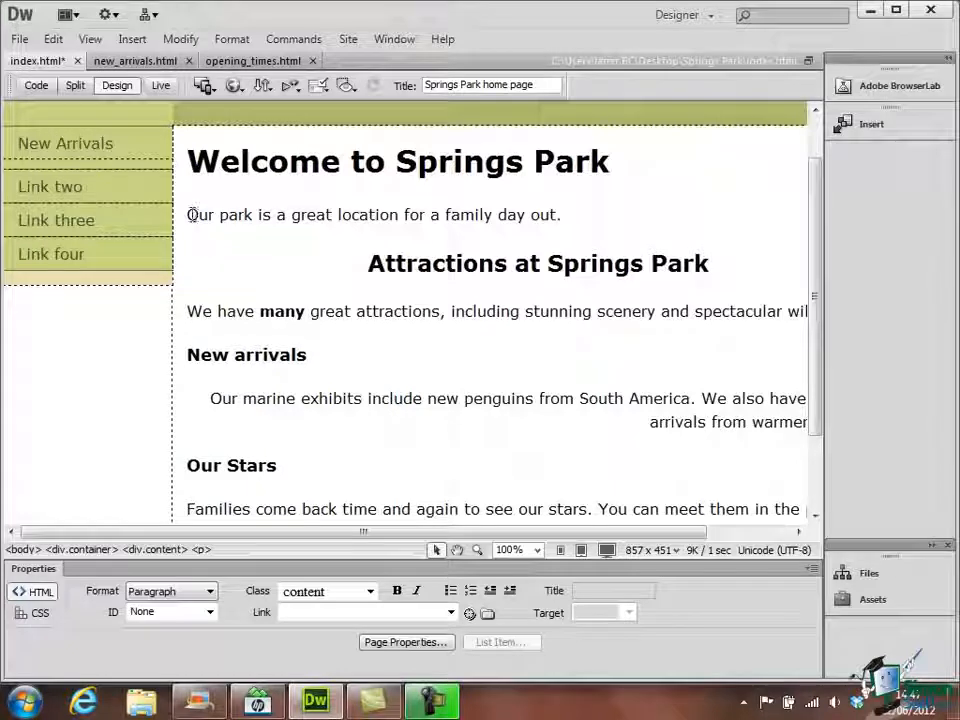
{"action": "left_click", "coordinate": [568, 215]}
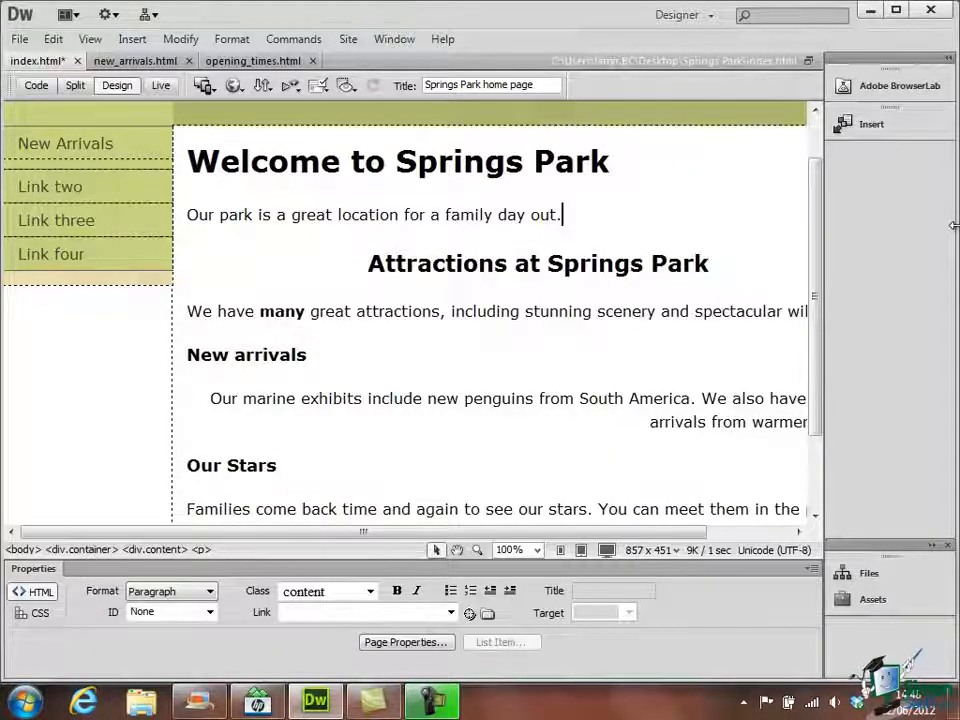
{"action": "key", "text": "Return"}
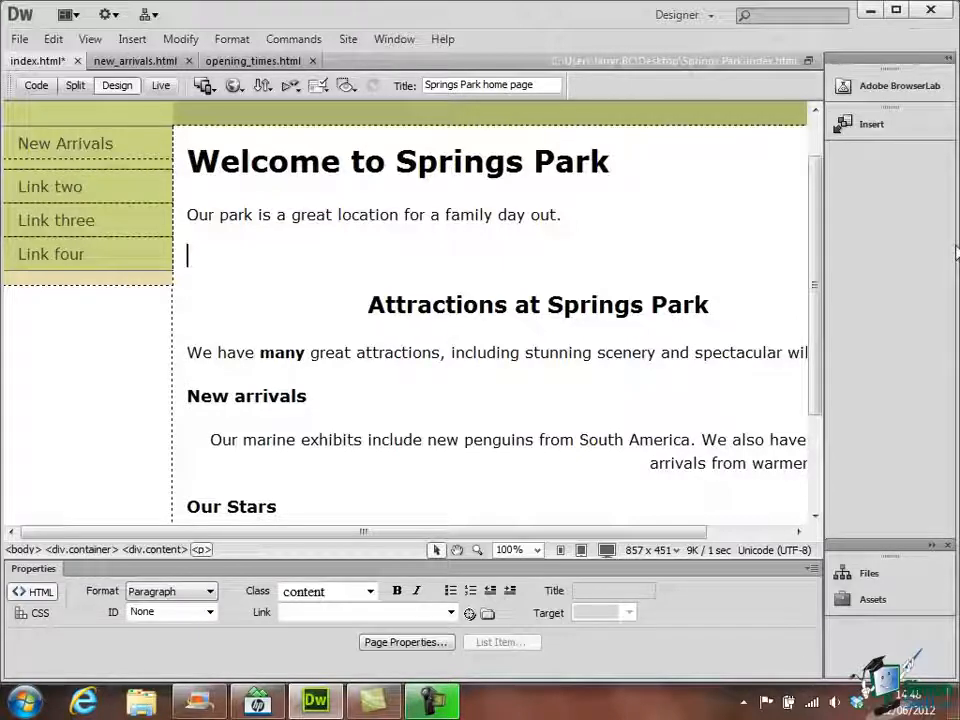
{"action": "type", "text": "Jo"}
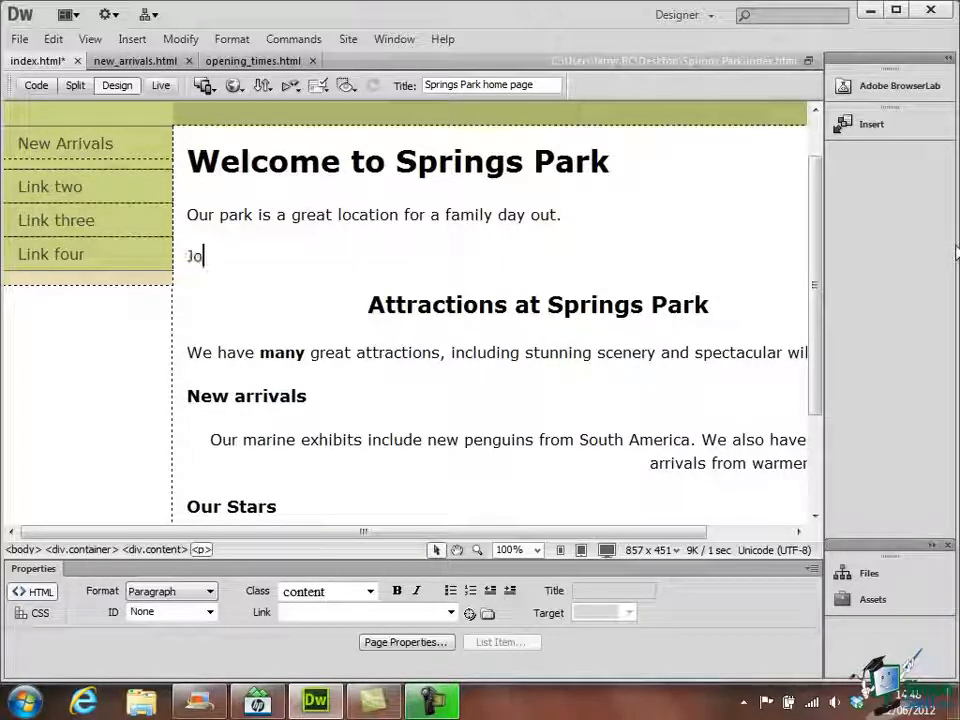
{"action": "type", "text": "in us today"}
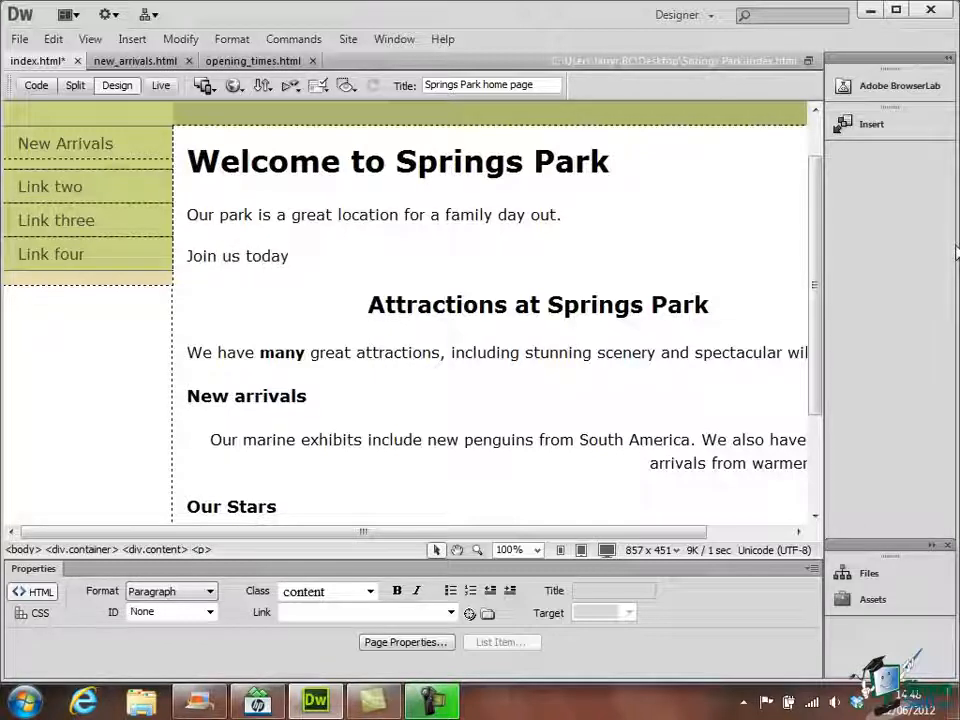
{"action": "type", "text": "!"}
{"action": "key", "text": "Return"}
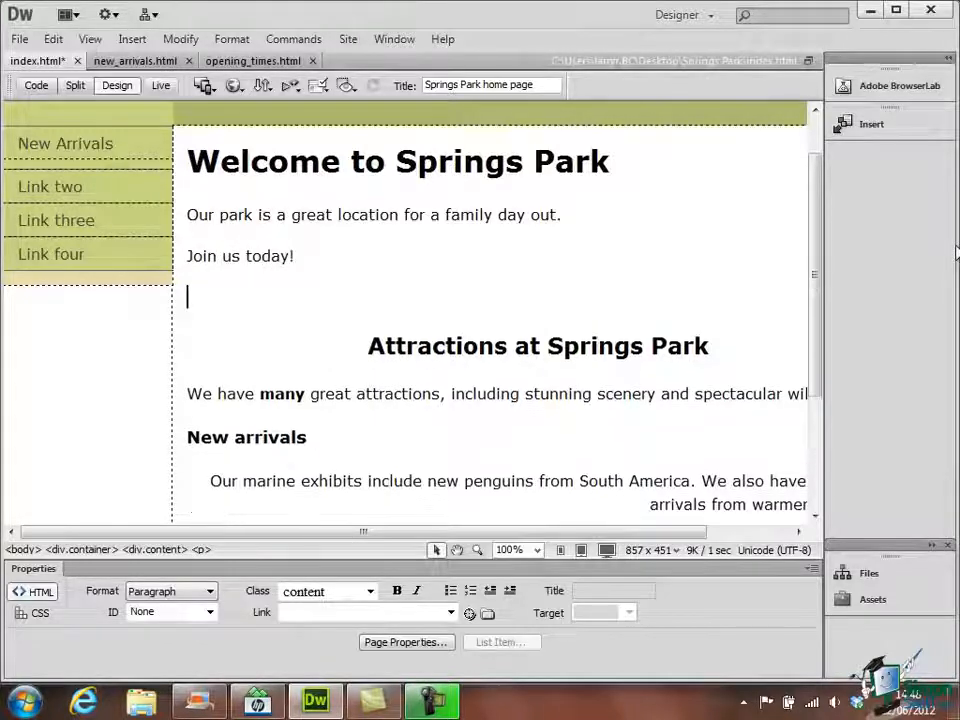
Step: Examine the HTML code of the new paragraphs beside the design, and return to the design alone
{"action": "left_click", "coordinate": [76, 86]}
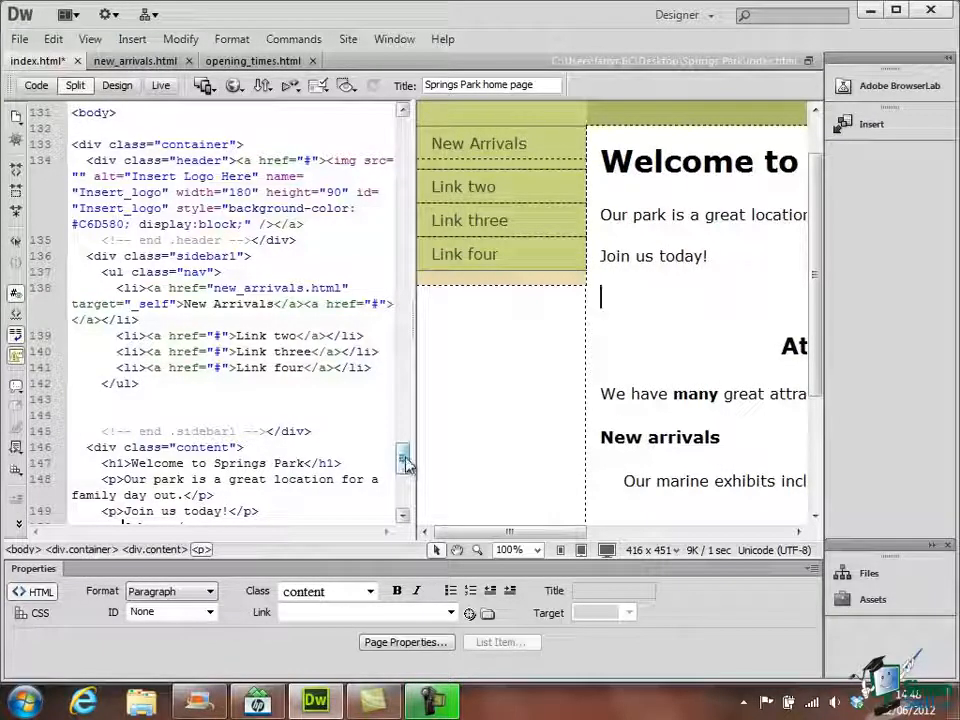
{"action": "left_click_drag", "start_coordinate": [404, 467], "coordinate": [404, 473]}
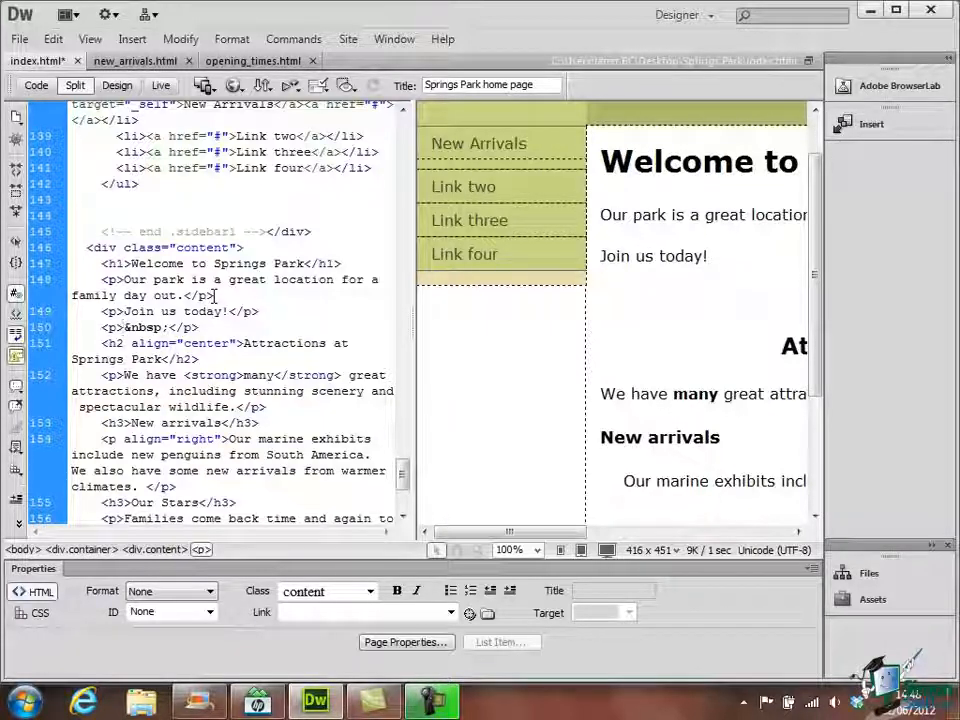
{"action": "left_click", "coordinate": [117, 86]}
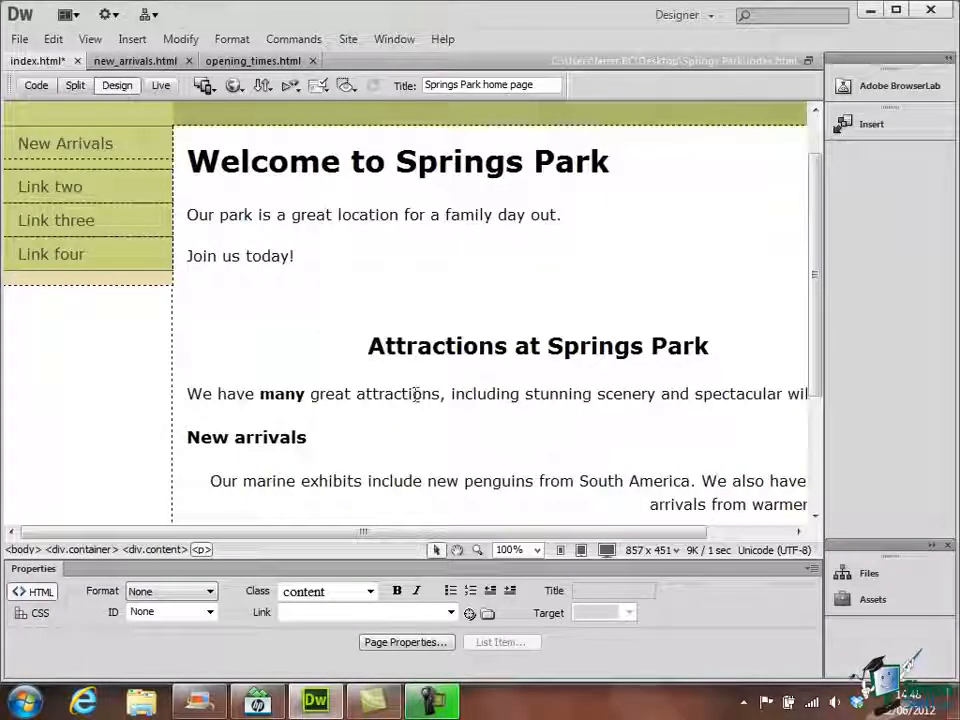
Step: Add "It's a great place to visit..." after a line break below "Join us today!" and display the code beside the design
{"action": "left_click", "coordinate": [319, 253]}
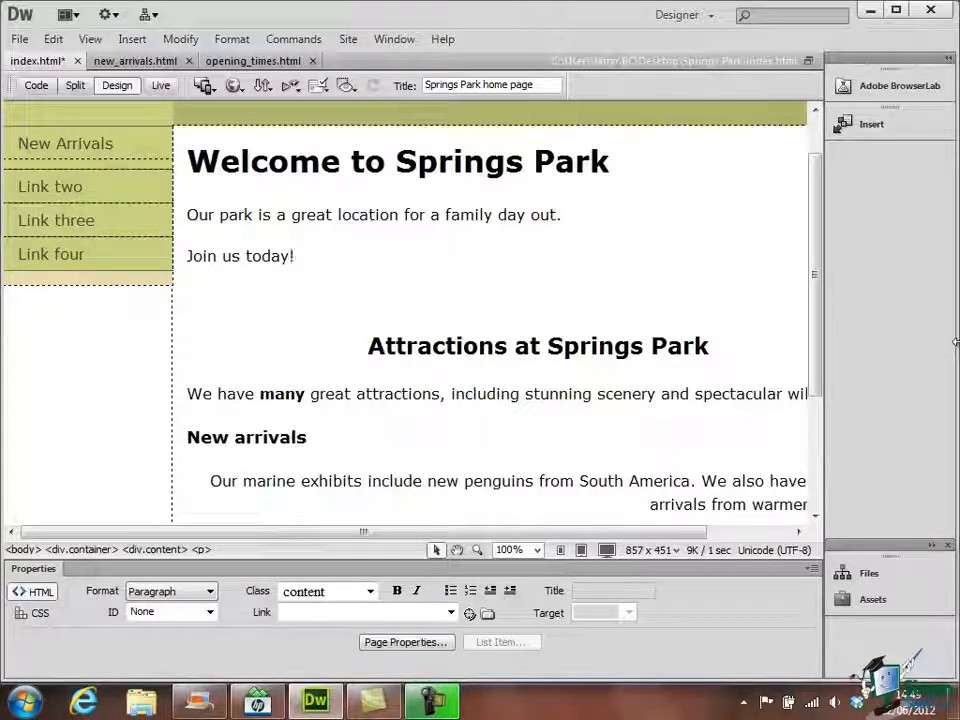
{"action": "key", "text": "shift+Return"}
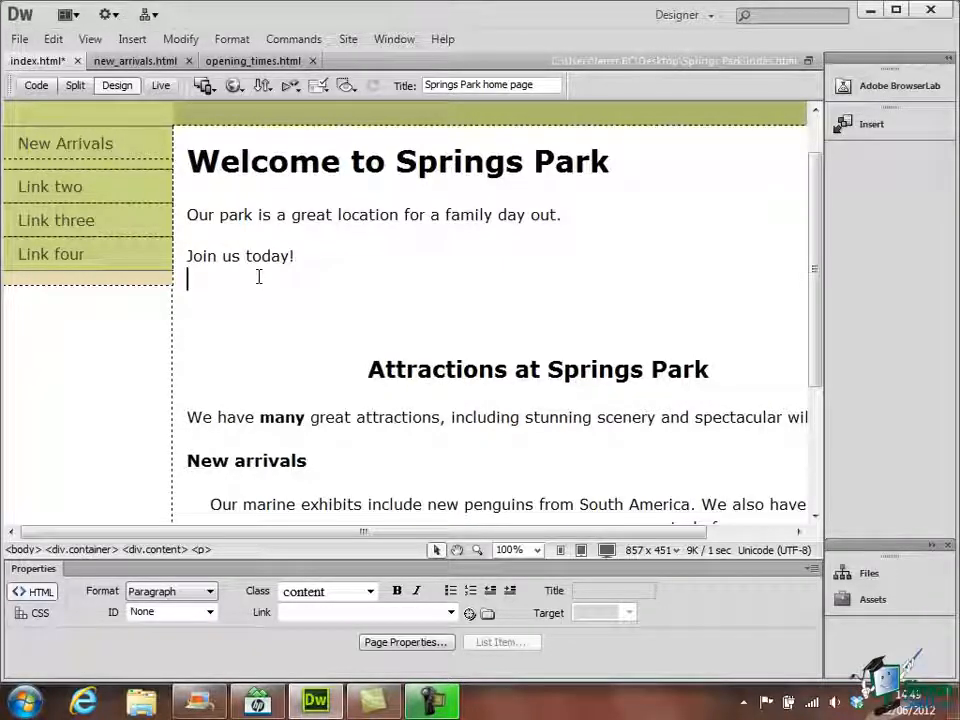
{"action": "type", "text": "It's a"}
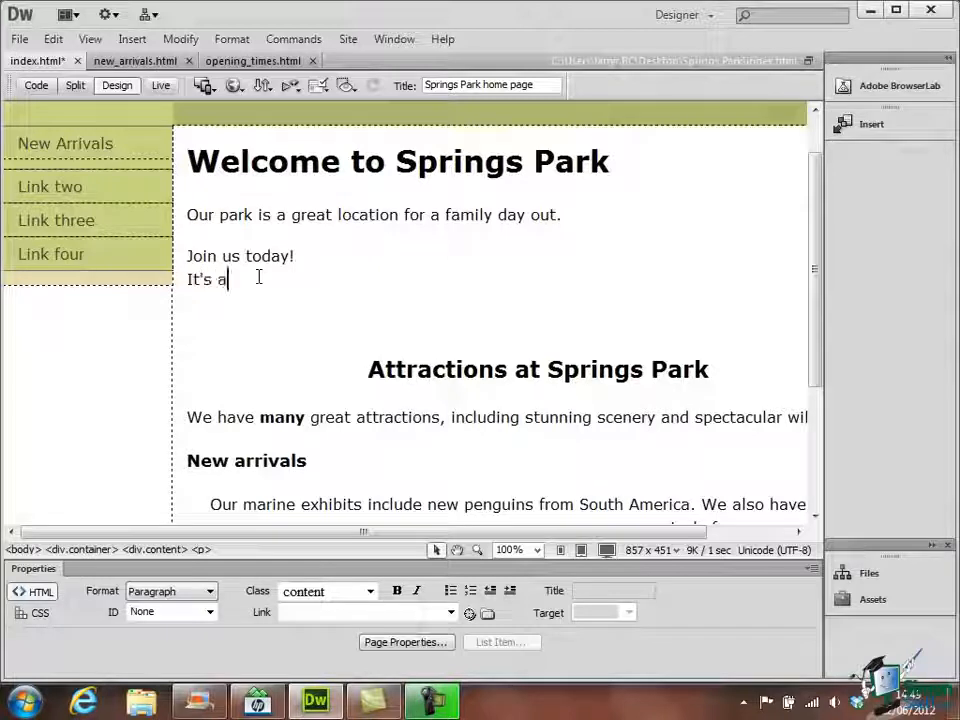
{"action": "type", "text": " great place to visit..."}
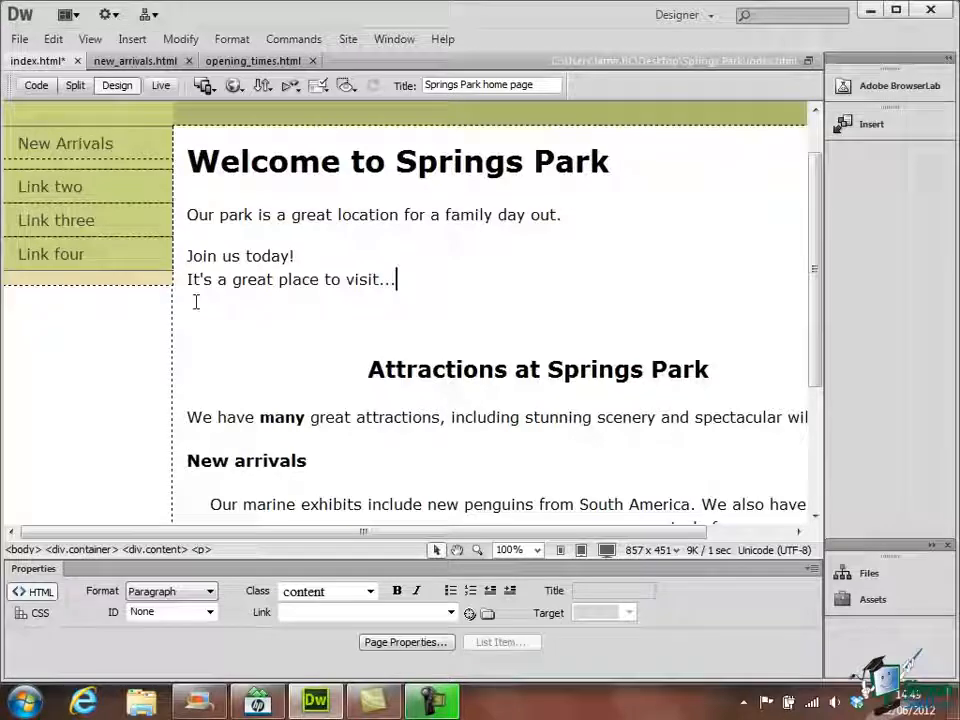
{"action": "left_click", "coordinate": [75, 86]}
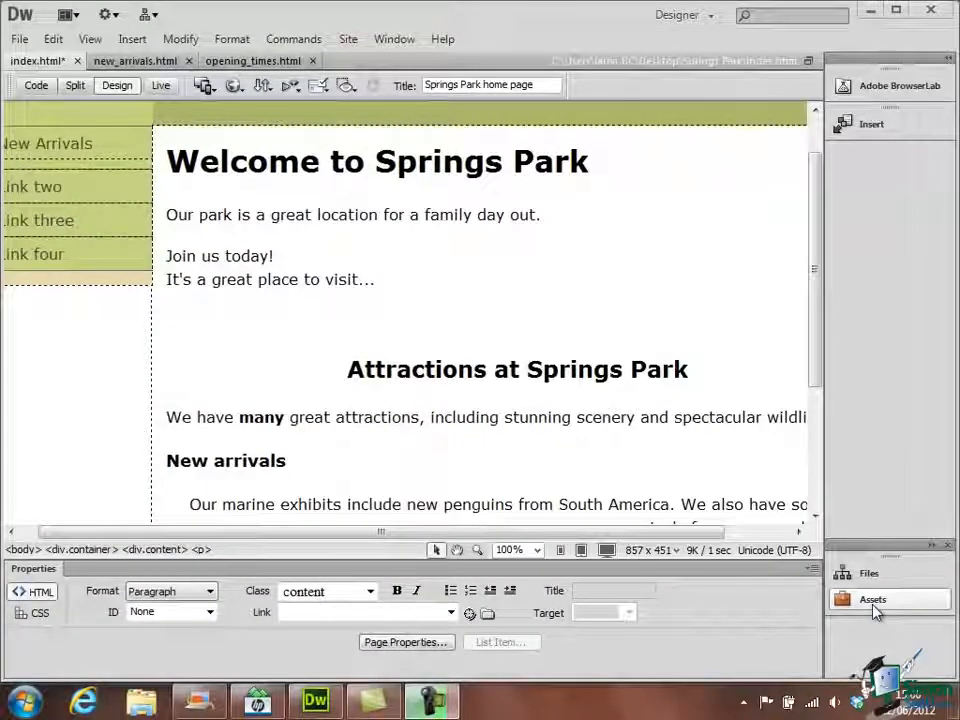
Step: Centre-align the "Welcome to Springs Park" heading
{"action": "left_click", "coordinate": [168, 160]}
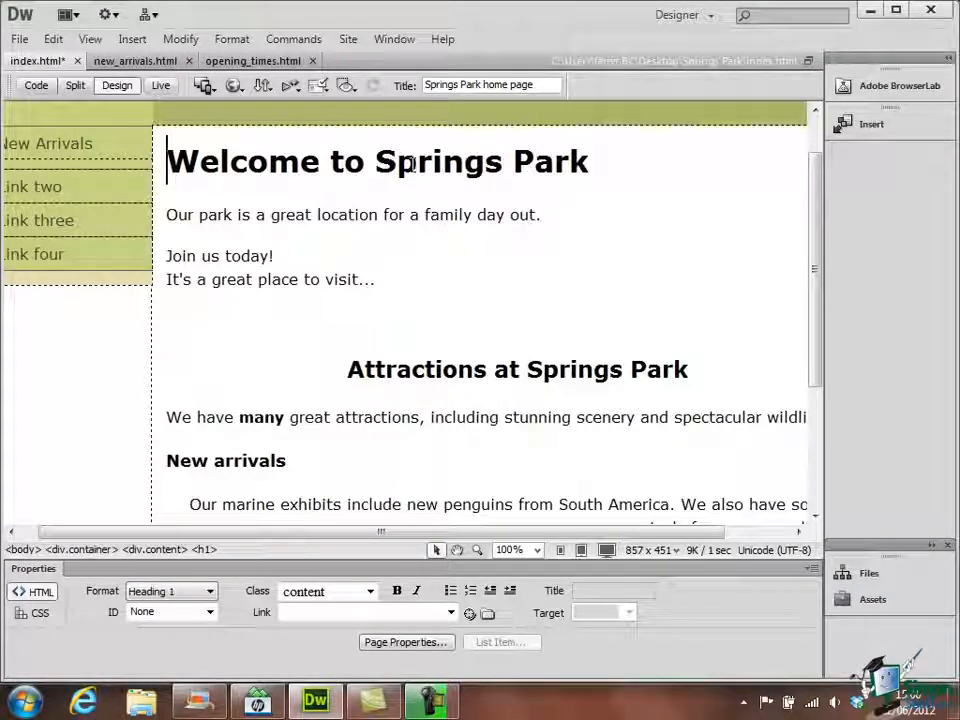
{"action": "left_click", "coordinate": [226, 42]}
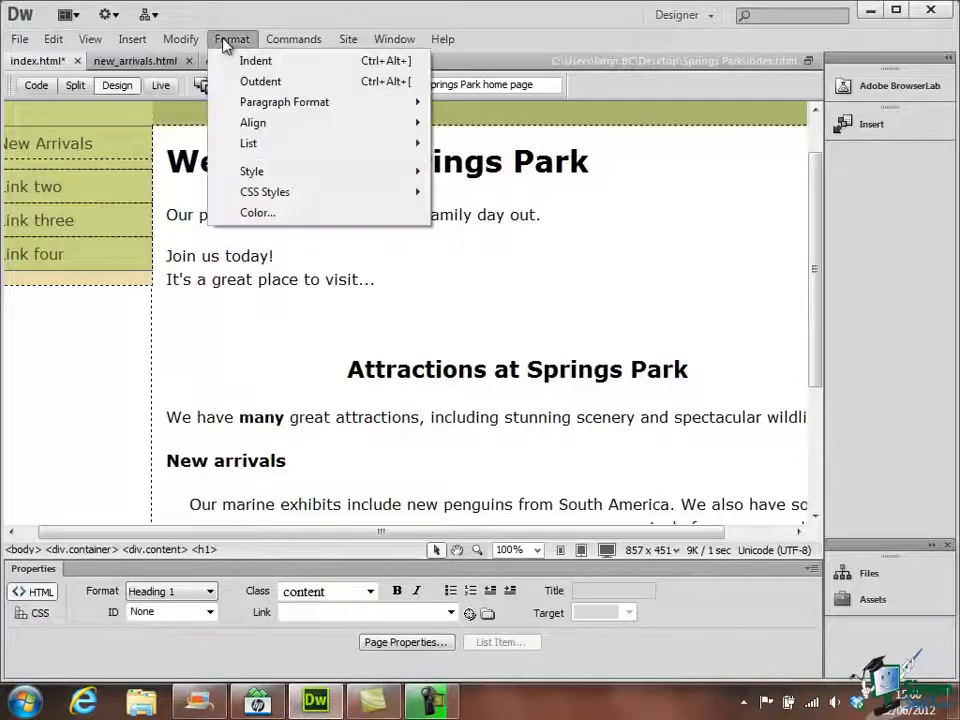
{"action": "mouse_move", "coordinate": [264, 124]}
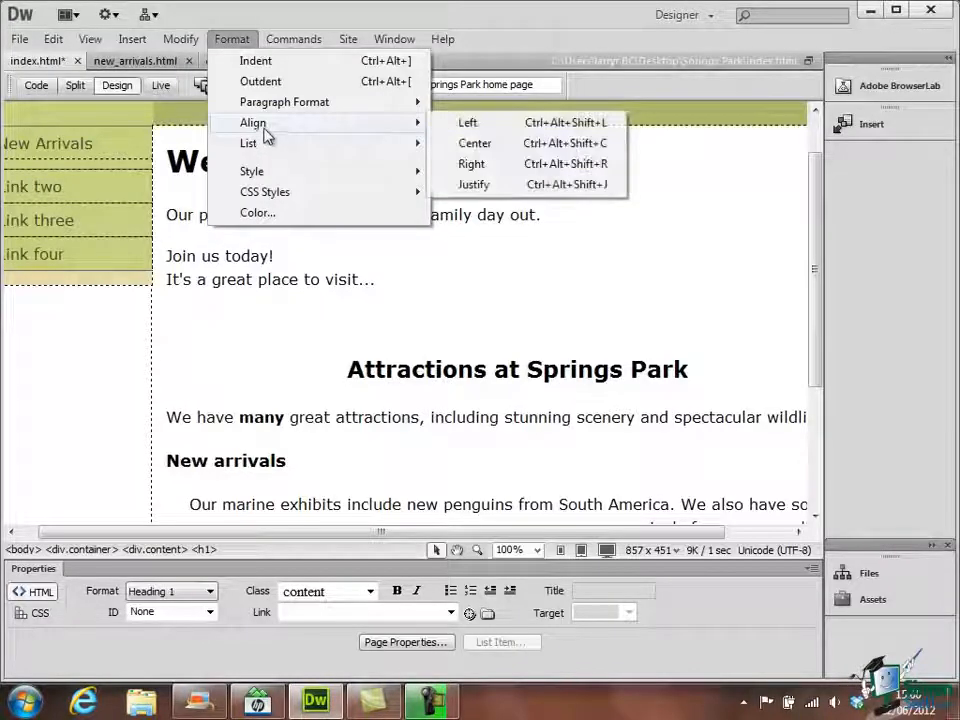
{"action": "left_click", "coordinate": [489, 144]}
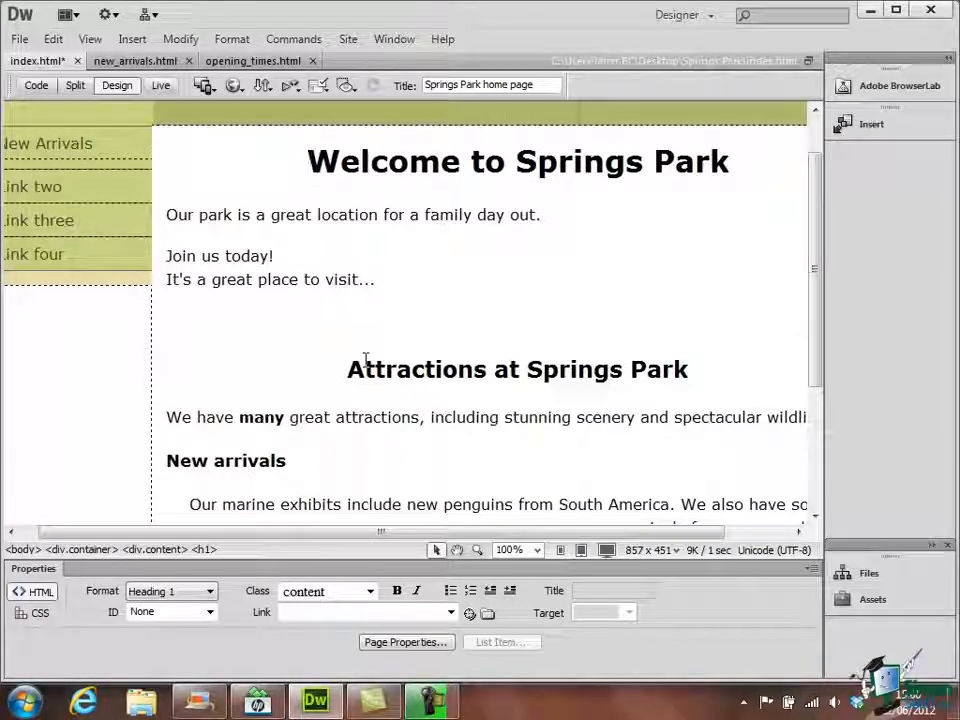
Step: Insert a horizontal rule above the "Welcome to Springs Park" heading
{"action": "left_click", "coordinate": [130, 45]}
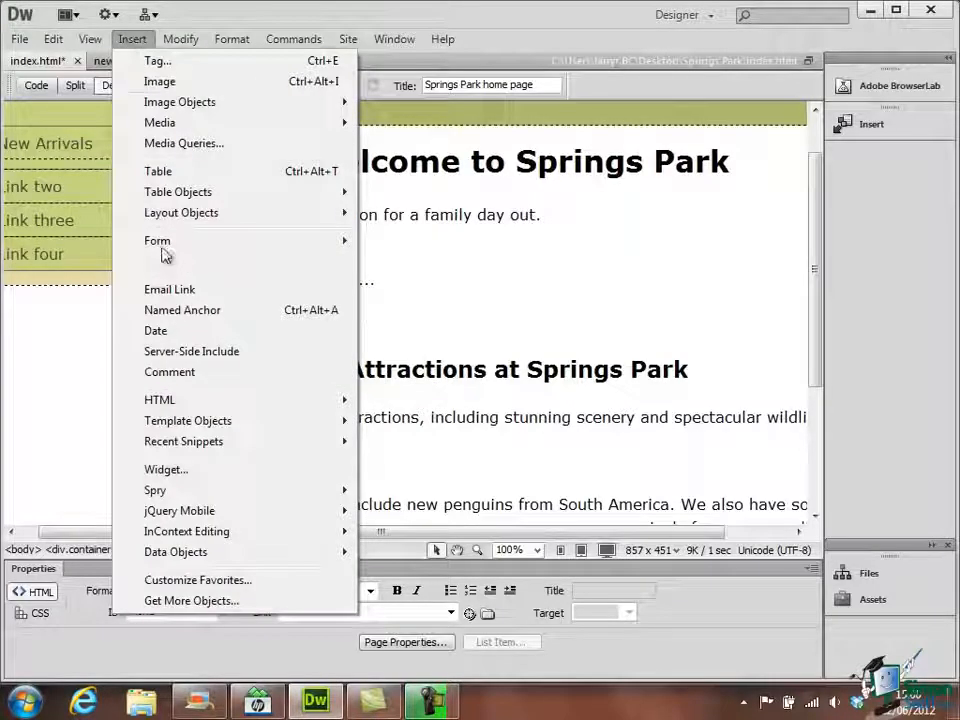
{"action": "mouse_move", "coordinate": [191, 403]}
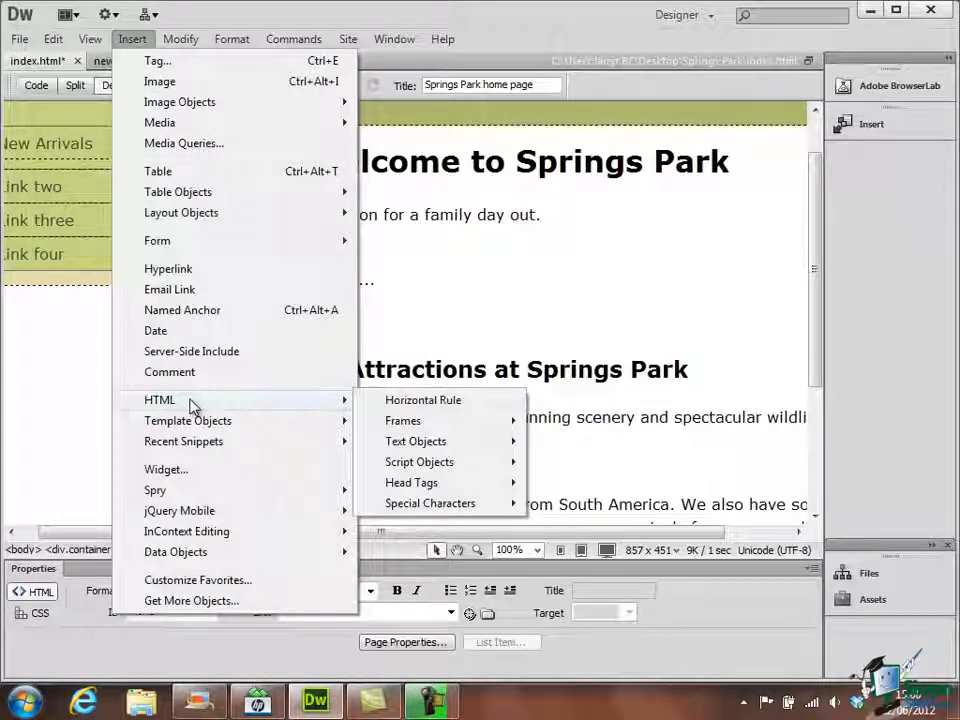
{"action": "left_click", "coordinate": [433, 401]}
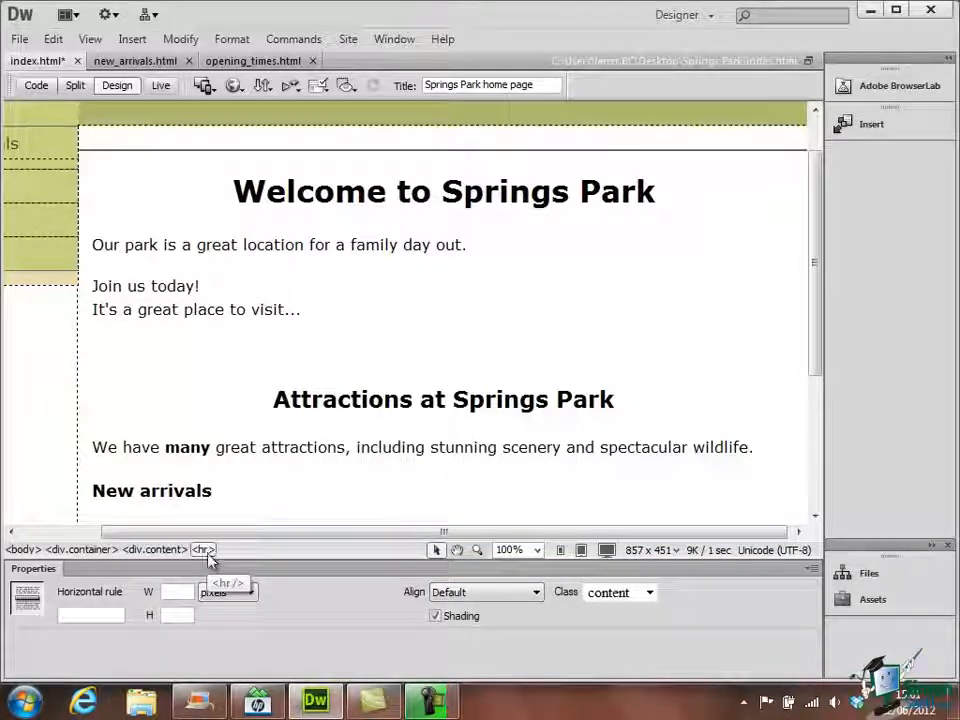
Step: Set the height of the horizontal rule above the welcome heading to 10 pixels
{"action": "mouse_move", "coordinate": [191, 710]}
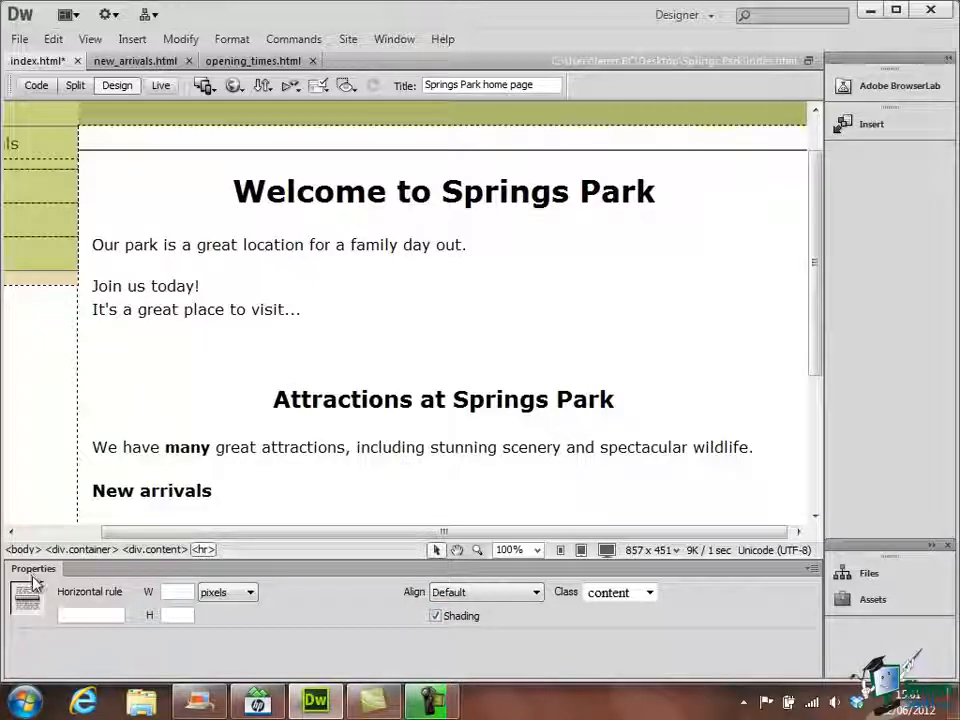
{"action": "left_click", "coordinate": [180, 616]}
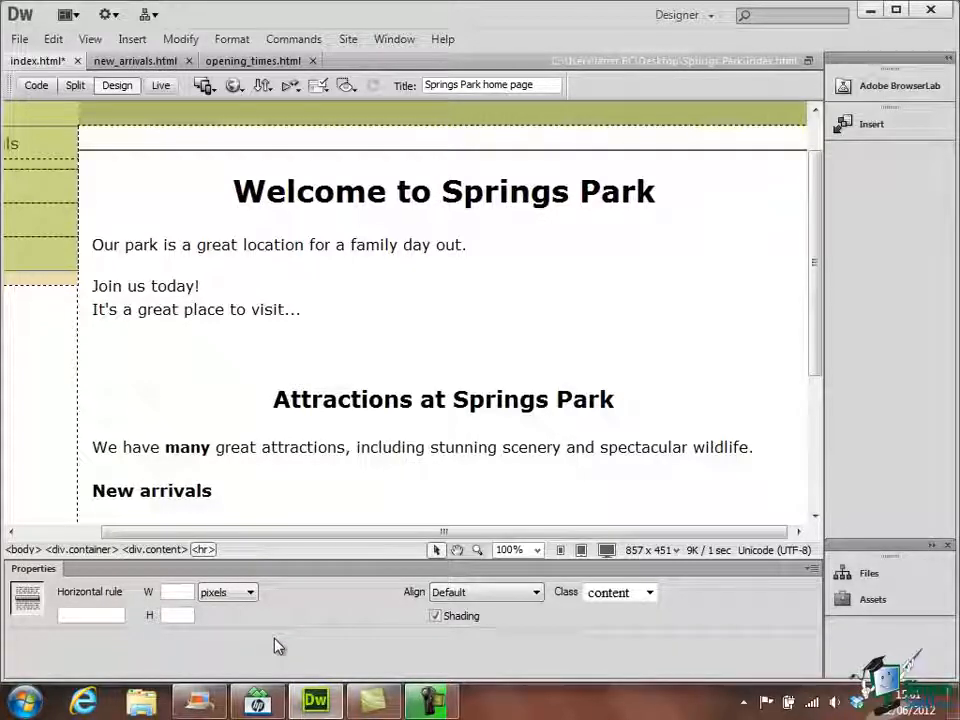
{"action": "type", "text": "10"}
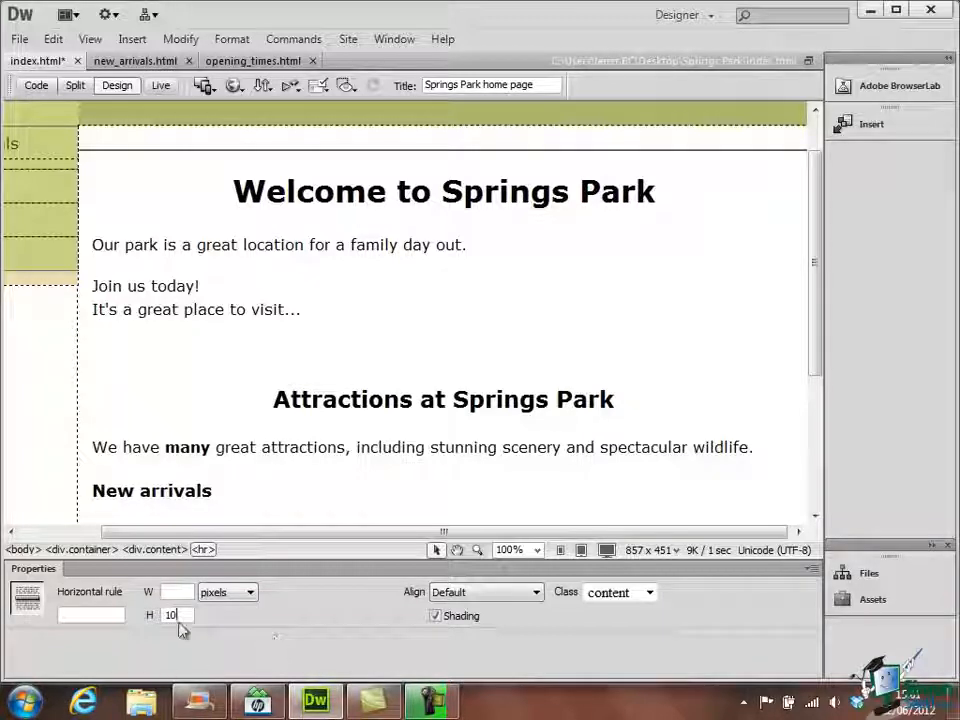
{"action": "key", "text": "Return"}
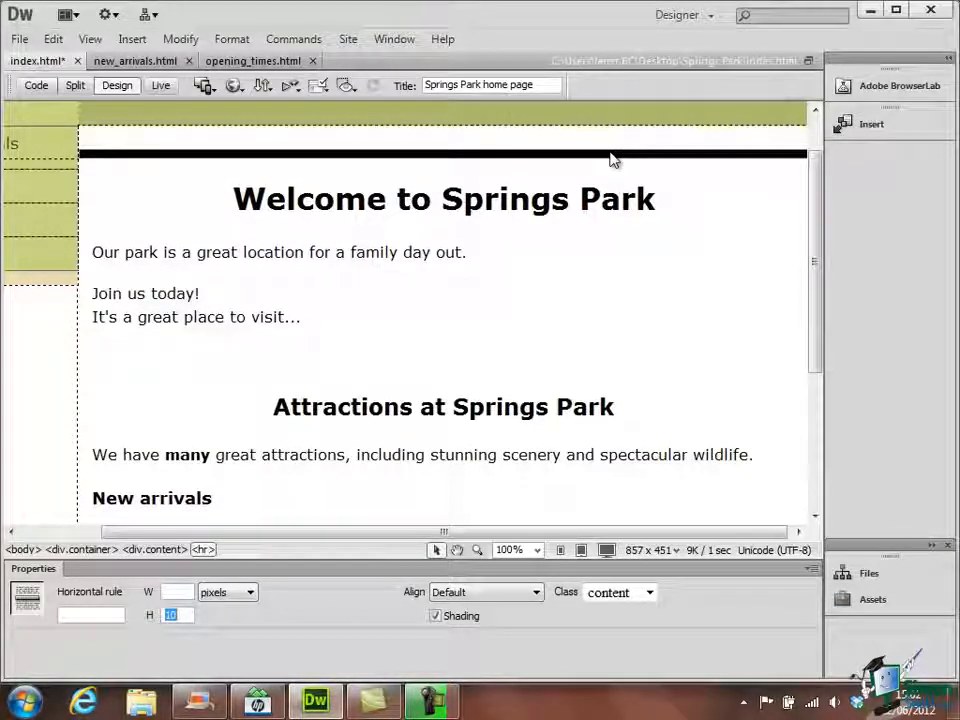
Step: Set the width of the horizontal rule above the welcome heading to 100 pixels
{"action": "left_click", "coordinate": [180, 592]}
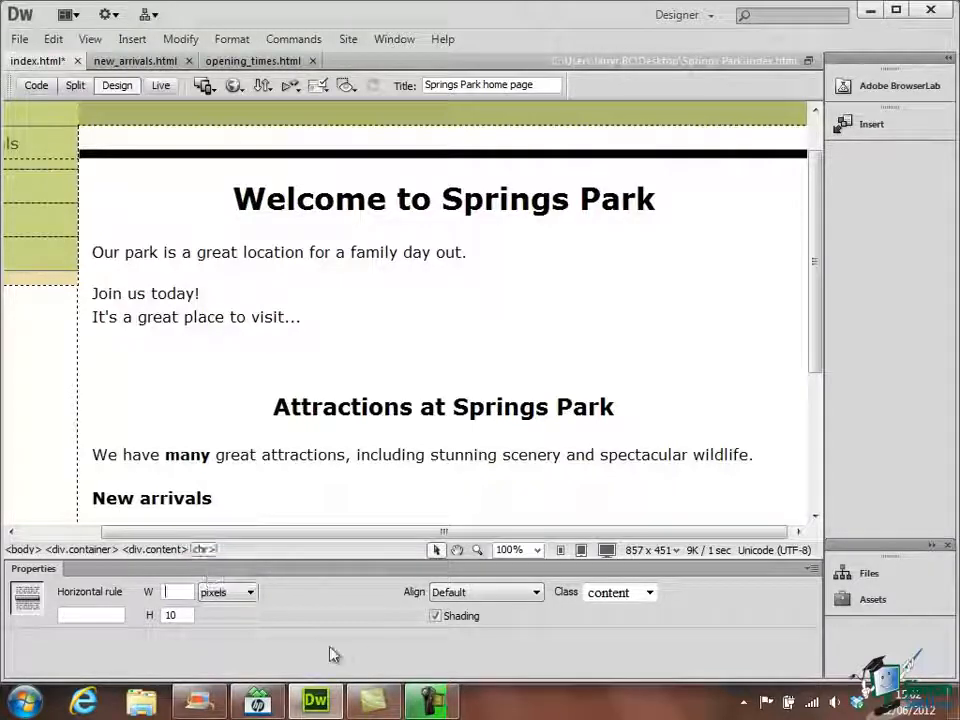
{"action": "type", "text": "100"}
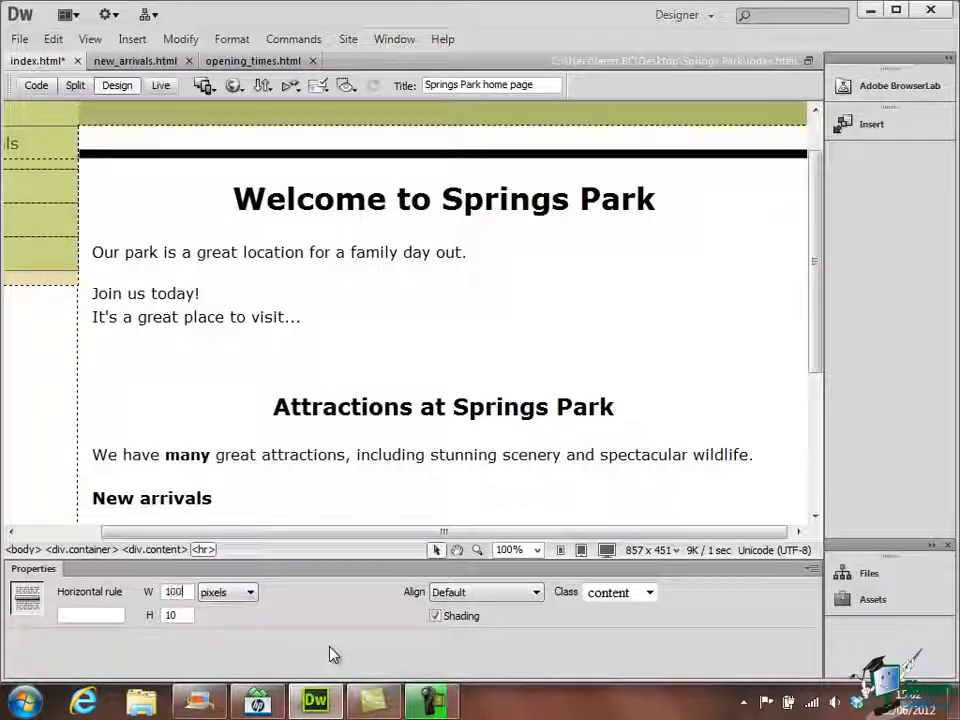
{"action": "key", "text": "Return"}
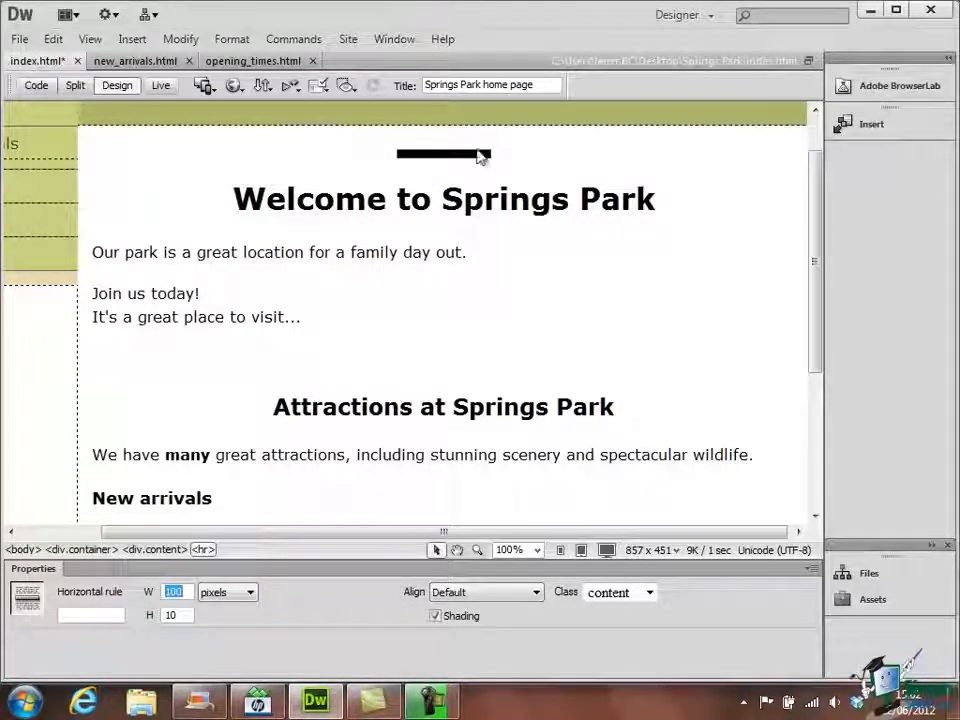
Step: Switch the horizontal rule's width unit to percent and set its width to 50%
{"action": "left_click", "coordinate": [253, 598]}
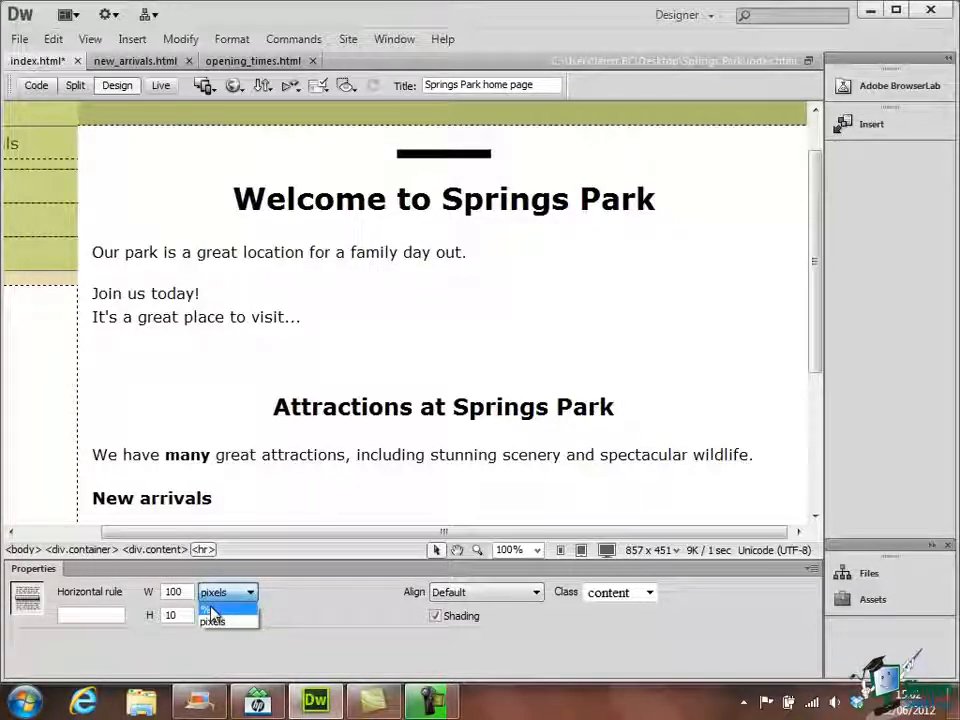
{"action": "left_click", "coordinate": [211, 609]}
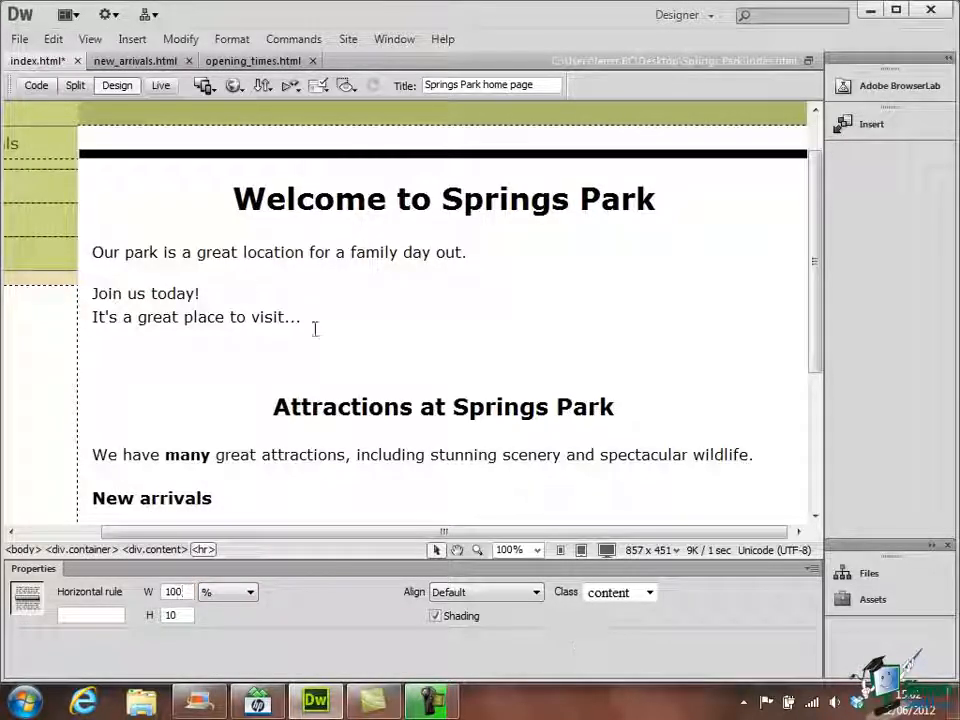
{"action": "key", "text": "BackSpace"}
{"action": "key", "text": "BackSpace"}
{"action": "key", "text": "BackSpace"}
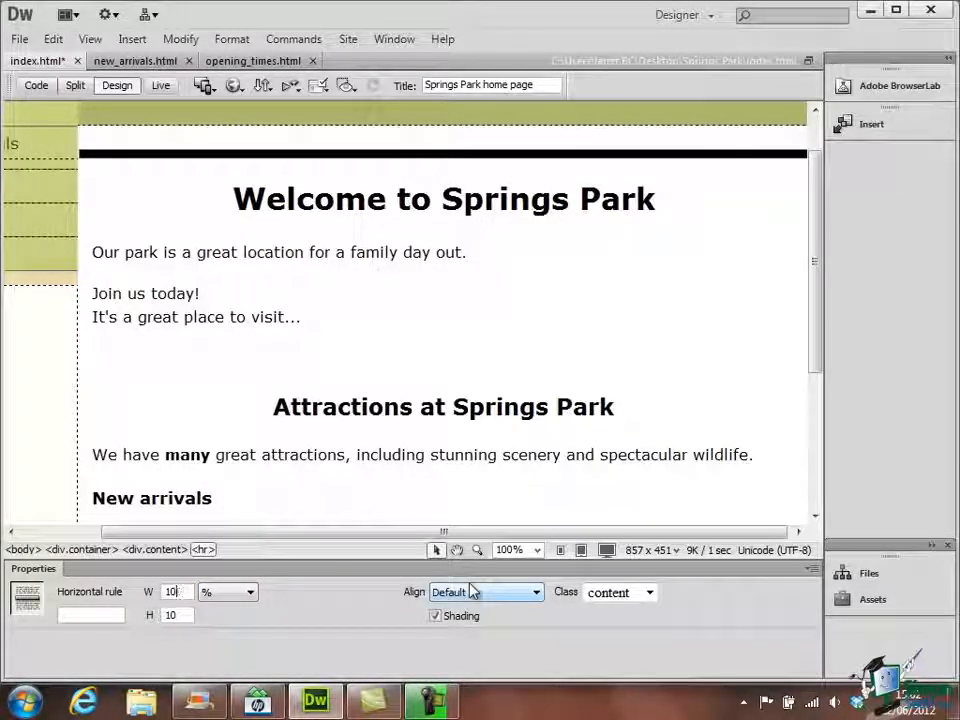
{"action": "type", "text": "50"}
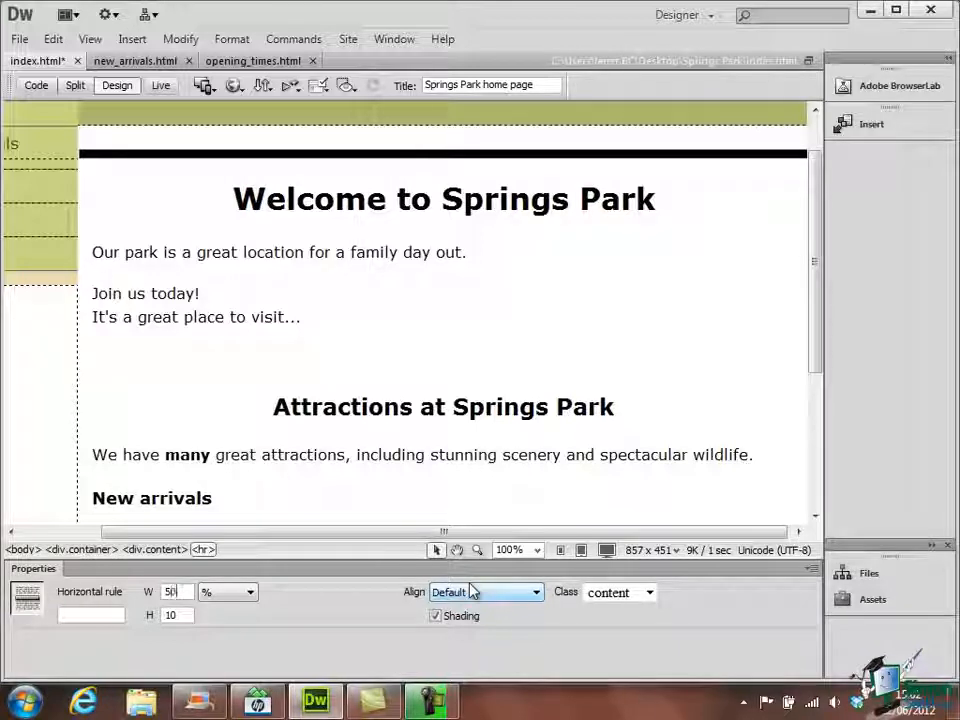
{"action": "key", "text": "Return"}
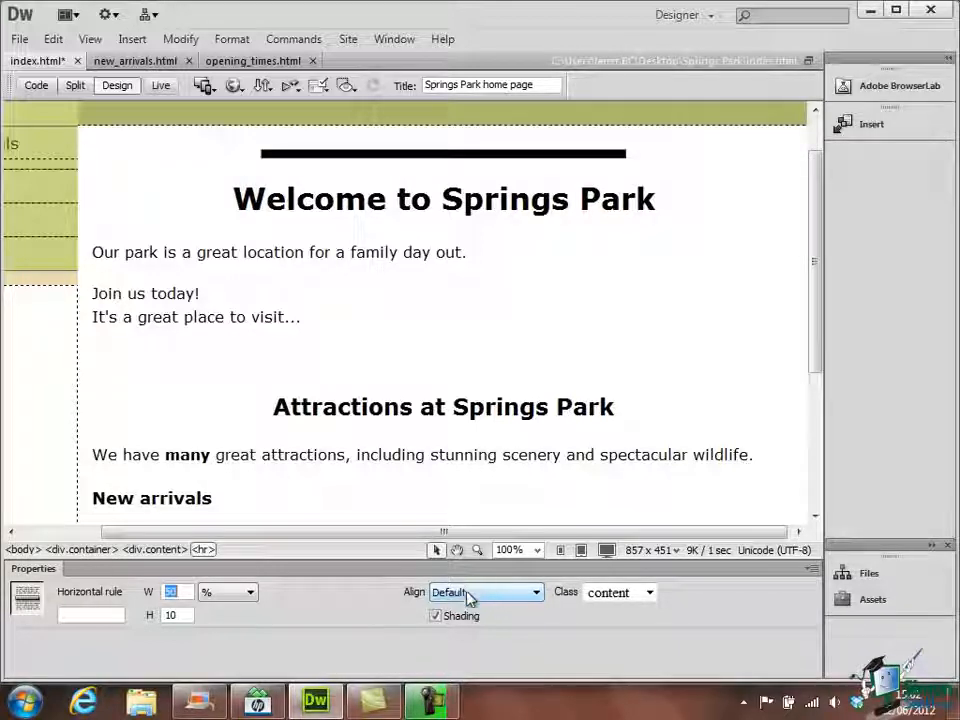